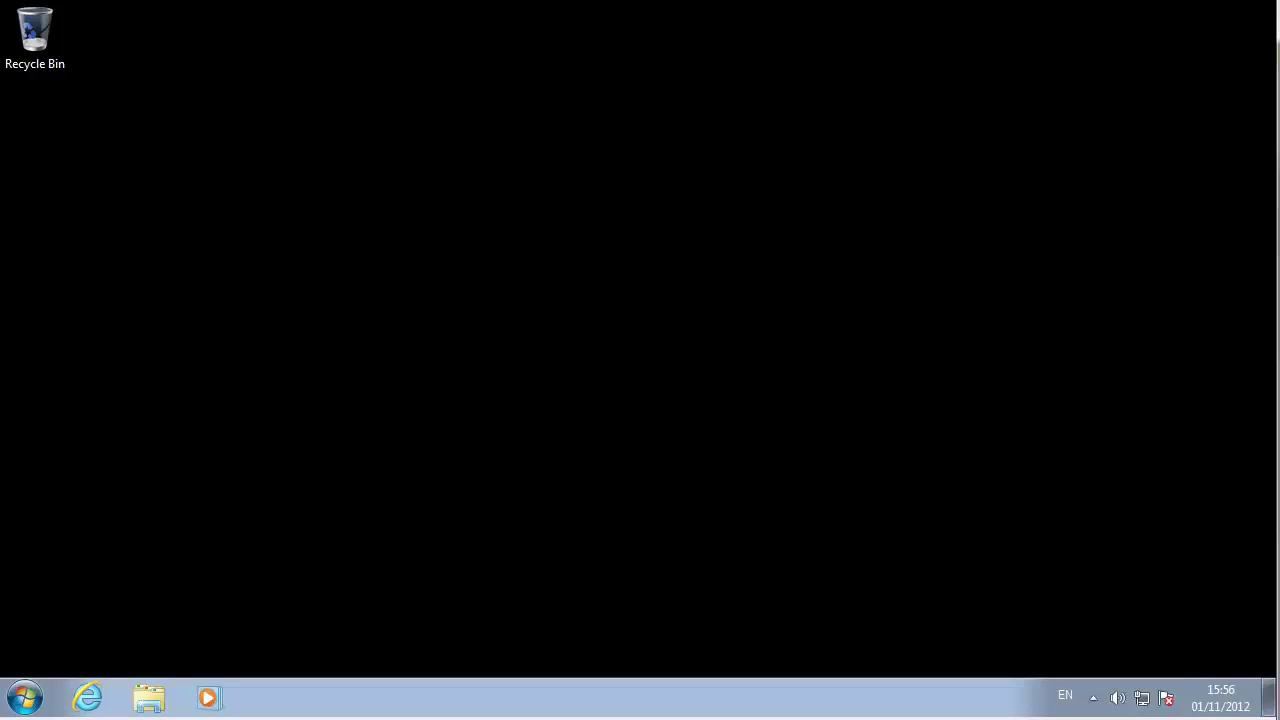
- Launch Micropay Professional from the Windows Start menu
{"action": "left_click", "coordinate": [30, 702]}
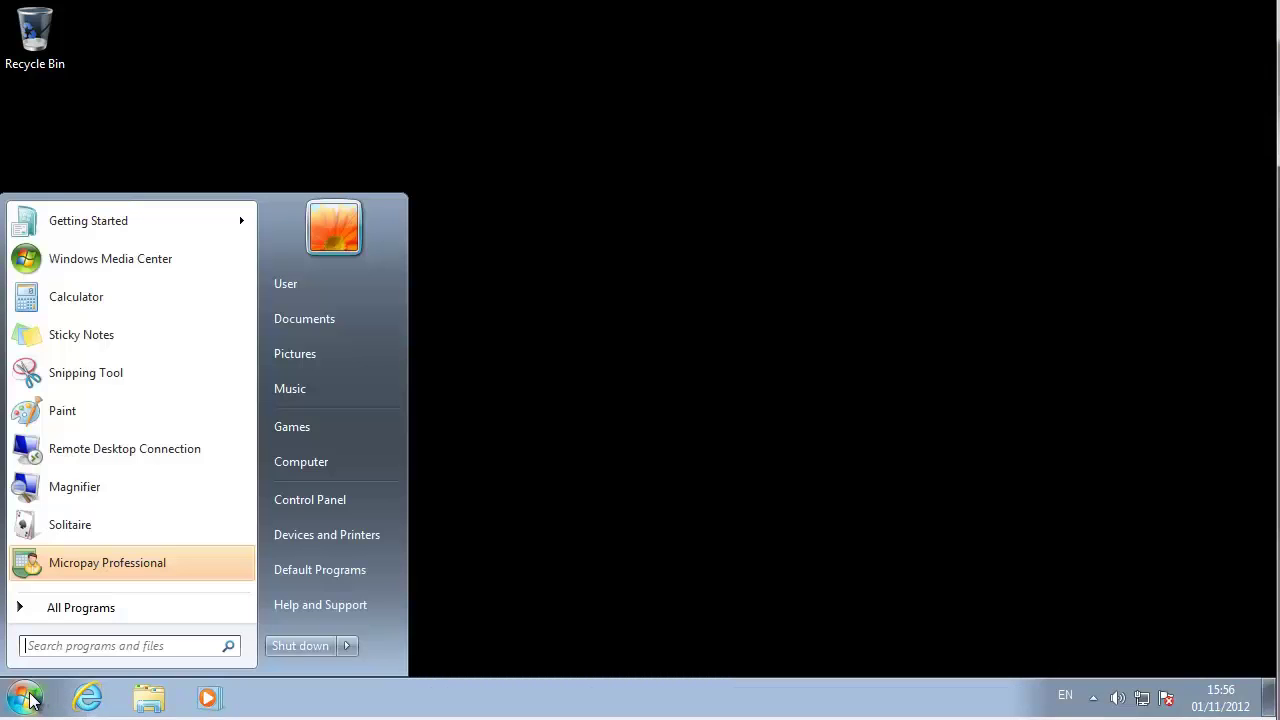
{"action": "left_click", "coordinate": [110, 563]}
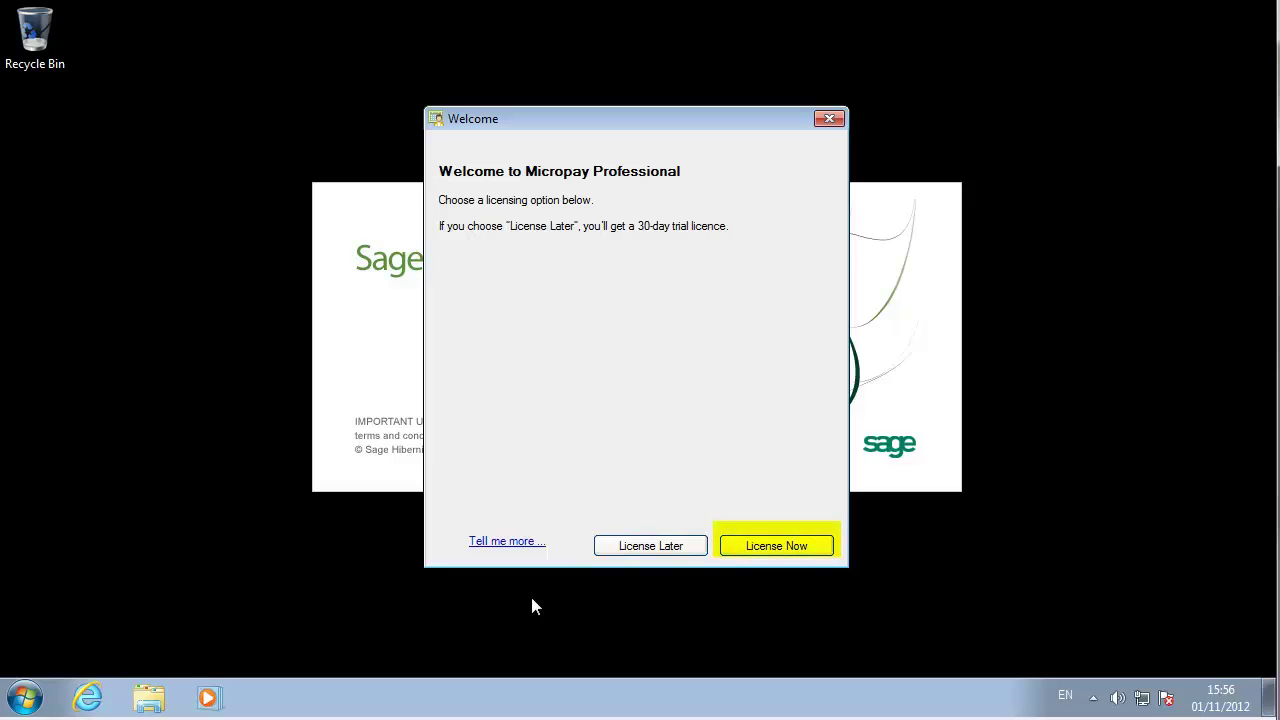
- License Micropay now with the customer account and serial numbers, then continue to the Pay Run screen
{"action": "left_click", "coordinate": [784, 546]}
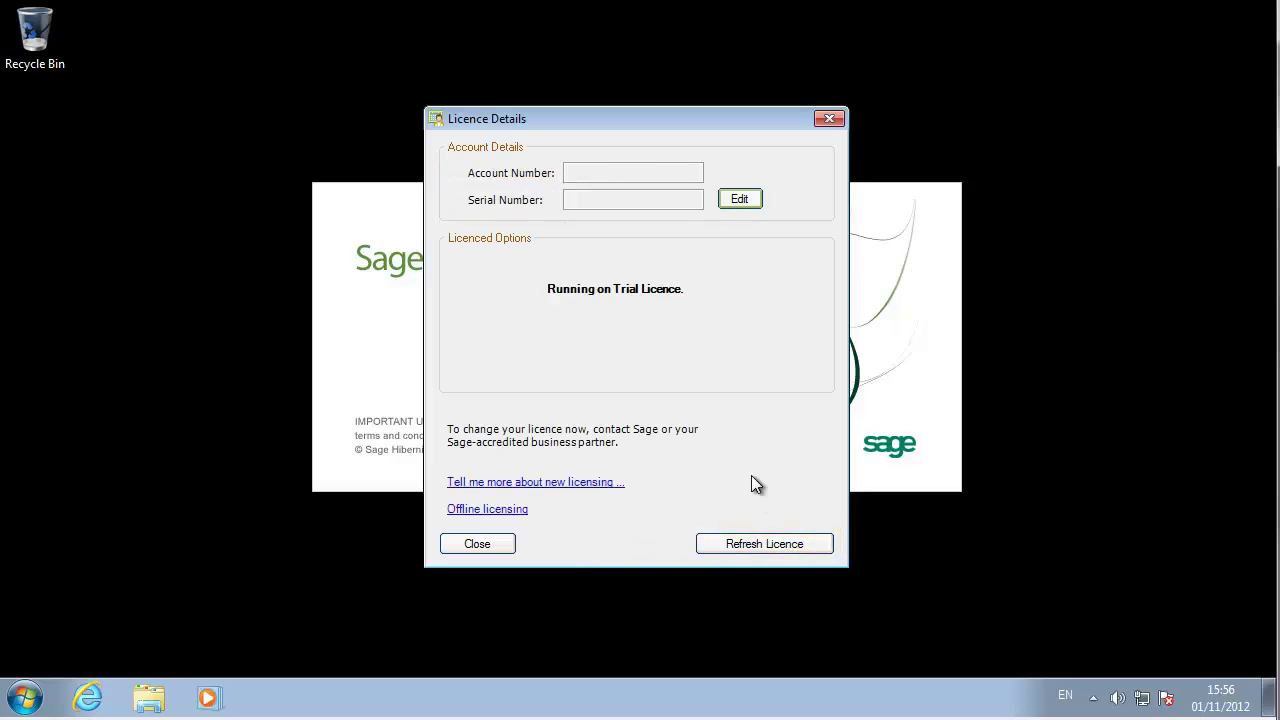
{"action": "left_click", "coordinate": [739, 200]}
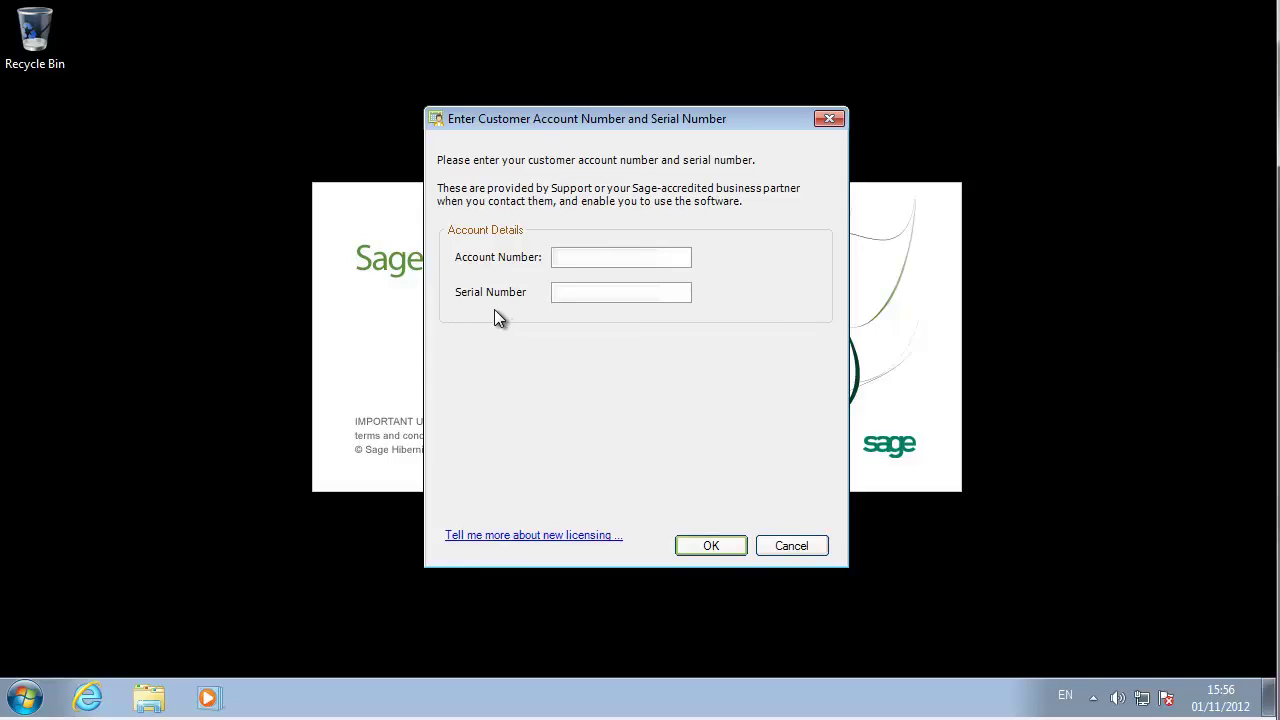
{"action": "type", "text": "1234567"}
{"action": "key", "text": "Tab"}
{"action": "type", "text": "1234567"}
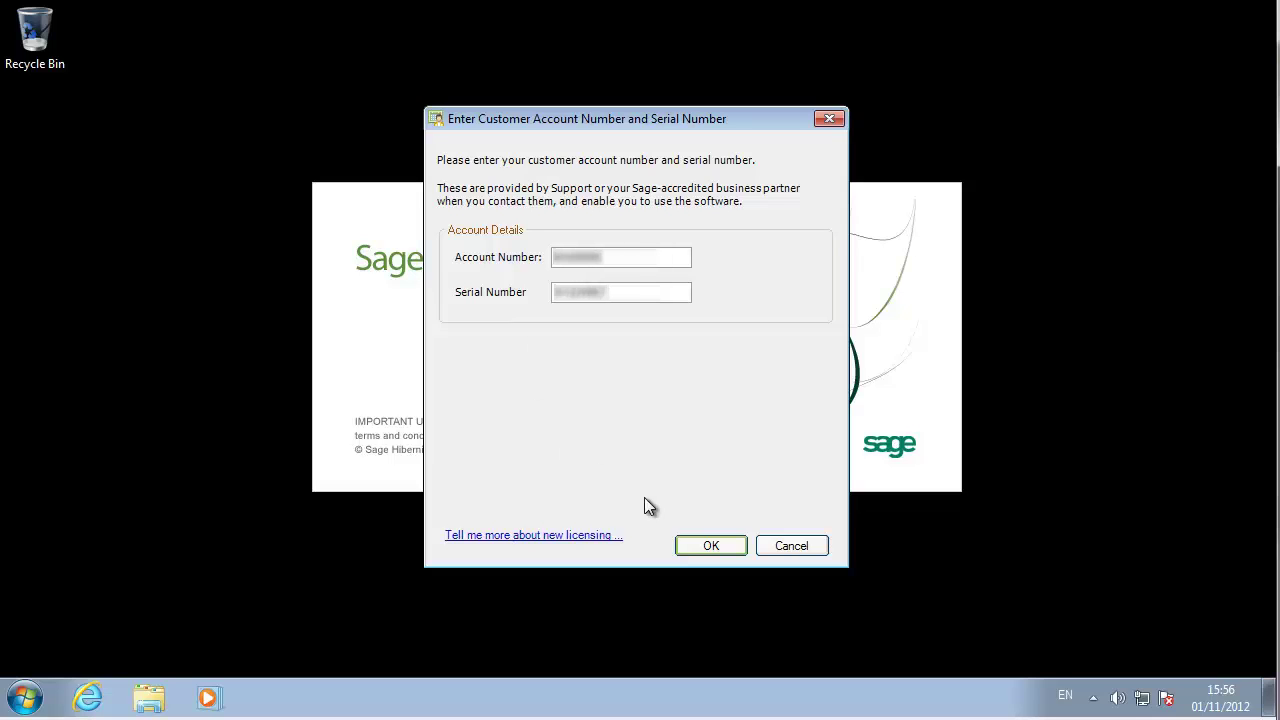
{"action": "left_click", "coordinate": [703, 542]}
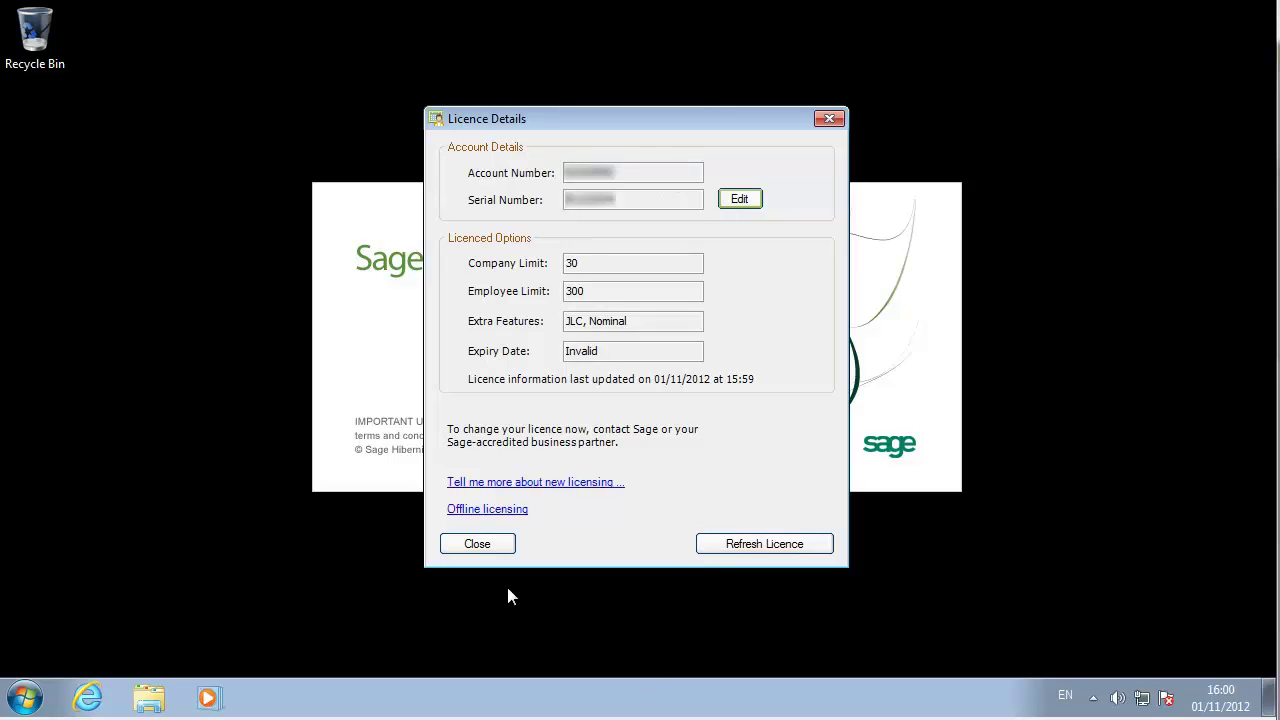
{"action": "left_click", "coordinate": [491, 543]}
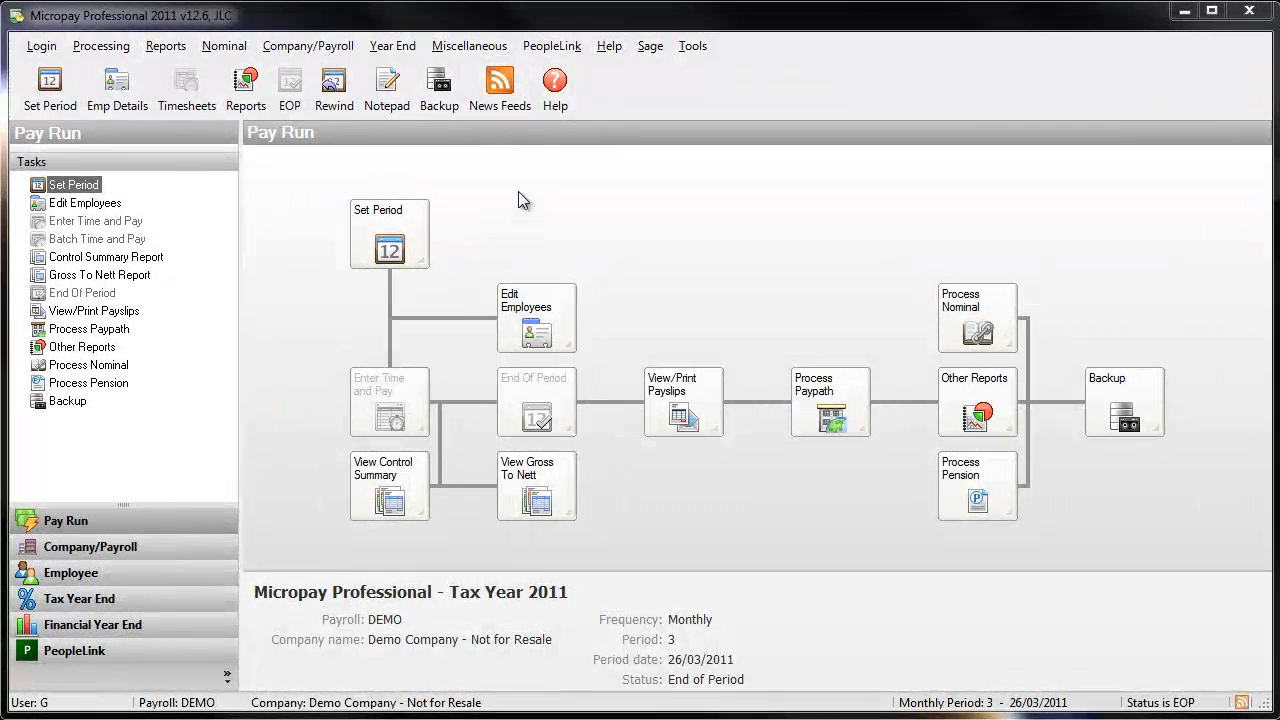
- Enter the new licence account and serial numbers under Help > View Licence Information and refresh the licence
{"action": "left_click", "coordinate": [602, 50]}
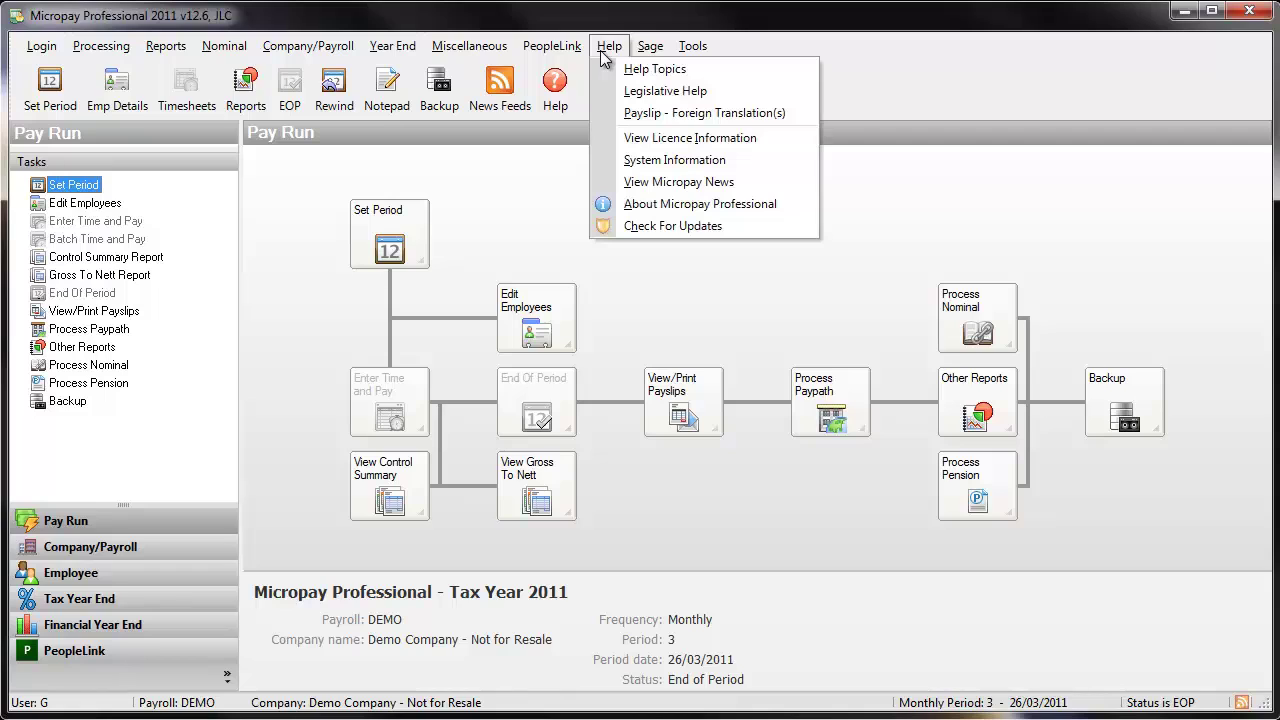
{"action": "left_click", "coordinate": [629, 138]}
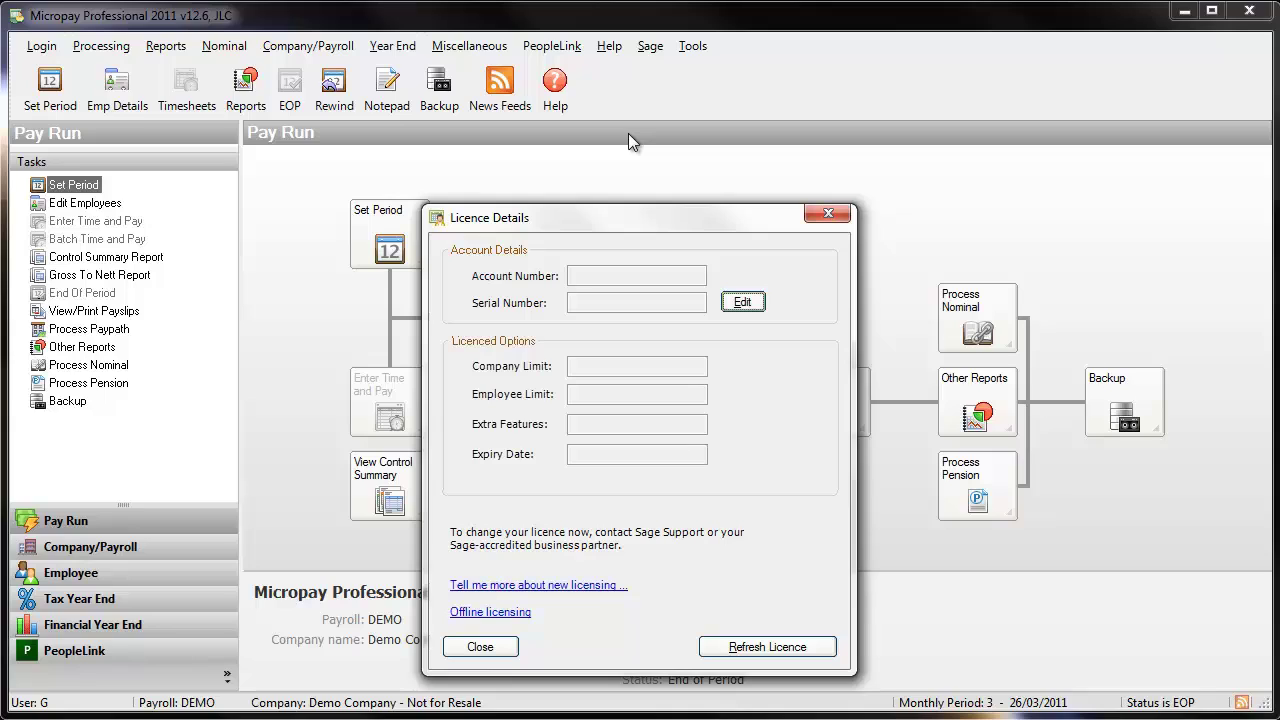
{"action": "left_click", "coordinate": [742, 302]}
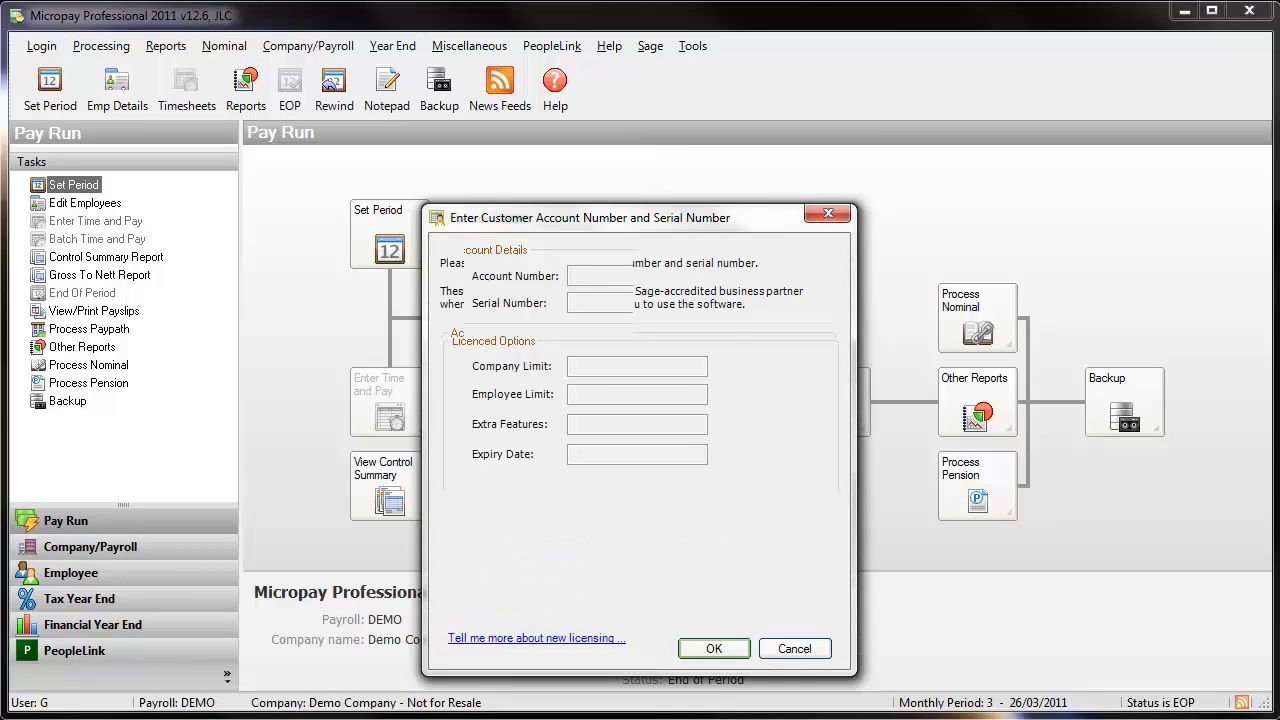
{"action": "left_click", "coordinate": [571, 357]}
{"action": "type", "text": "12"}
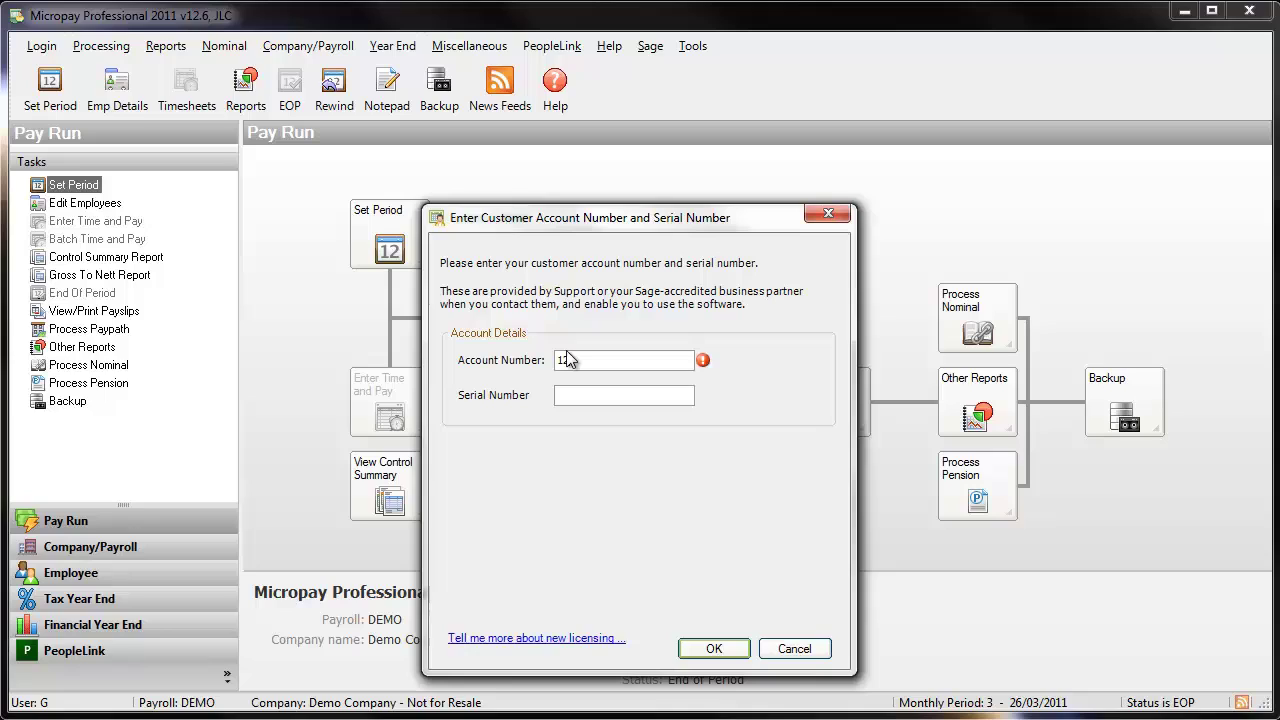
{"action": "type", "text": "345678"}
{"action": "left_click", "coordinate": [588, 395]}
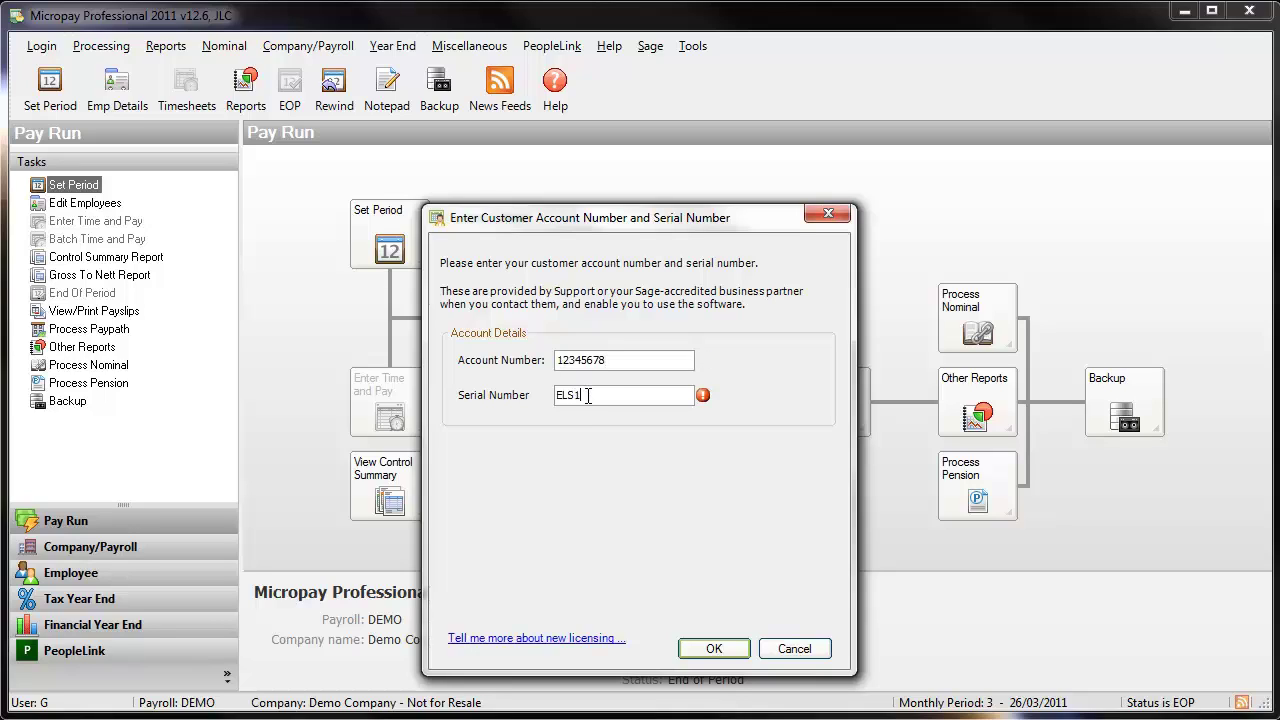
{"action": "left_click", "coordinate": [708, 649]}
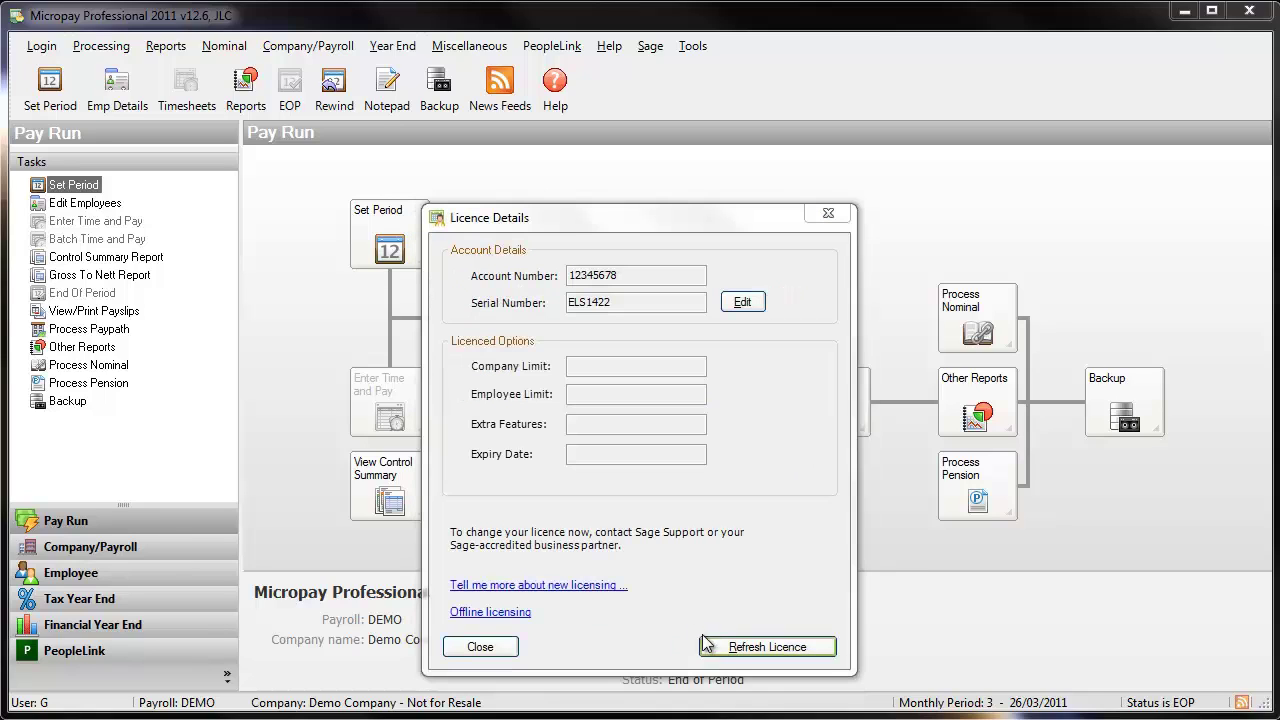
{"action": "left_click", "coordinate": [724, 648]}
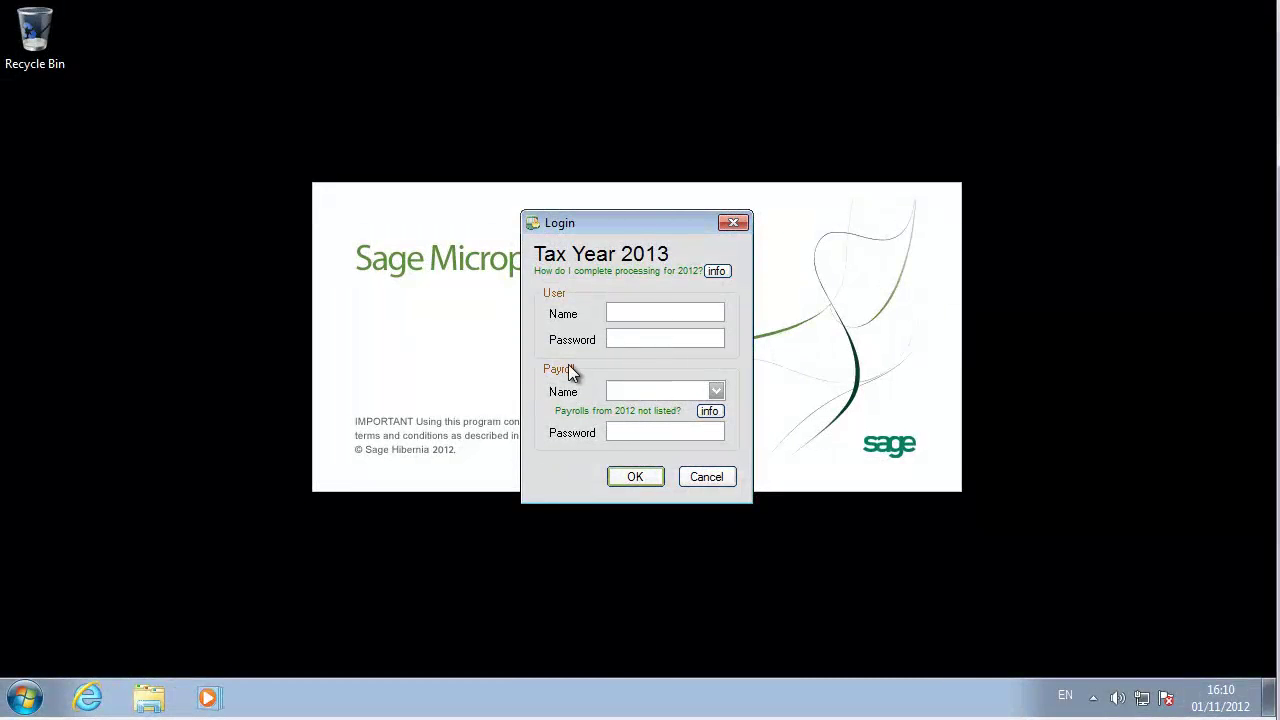
- Log in as ADMIN with the administrator password and accept the Micropay Pro Updates news feed
{"action": "type", "text": "ADMIN"}
{"action": "key", "text": "Tab"}
{"action": "type", "text": "****"}
{"action": "key", "text": "Return"}
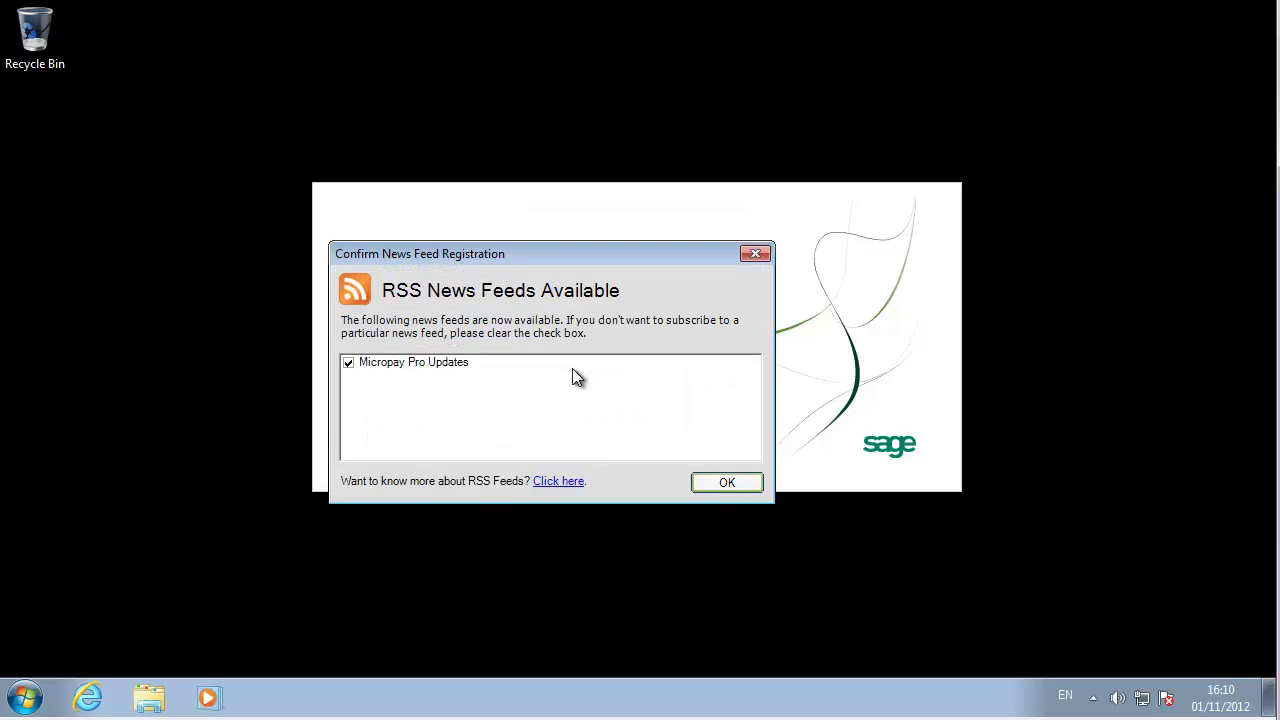
{"action": "left_click", "coordinate": [706, 484]}
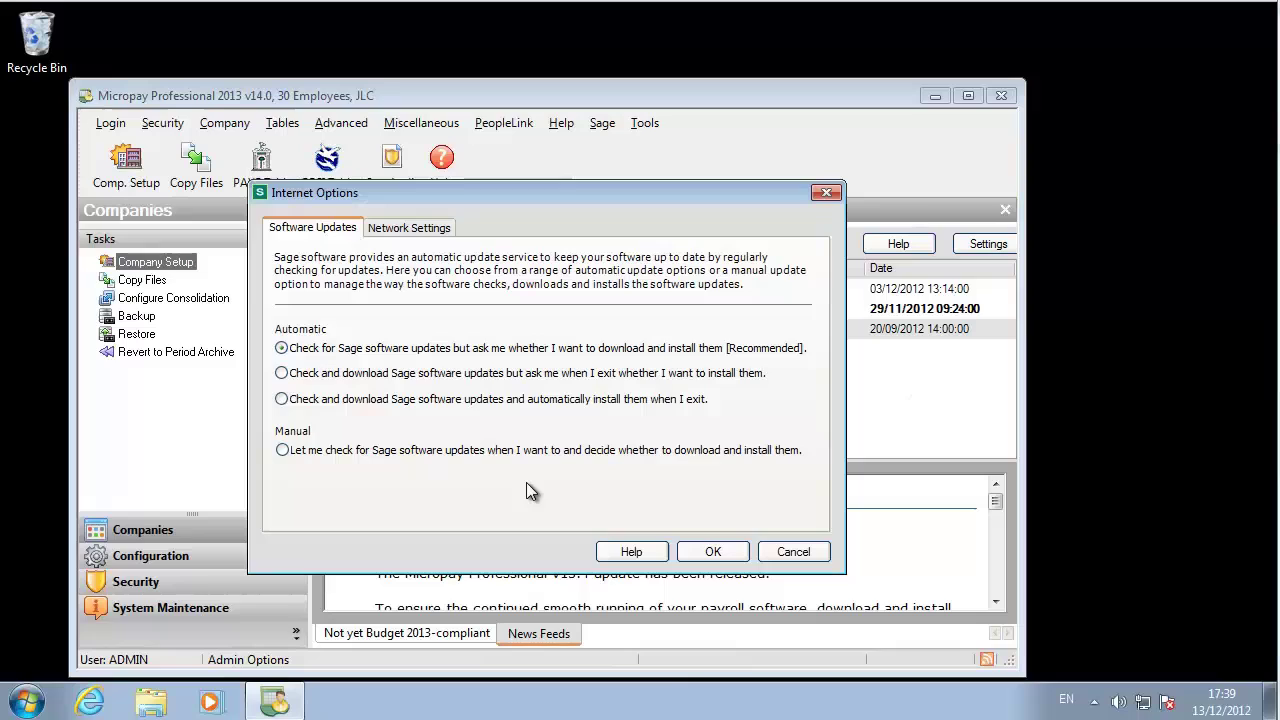
- Choose to download updates automatically and install them on exit
{"action": "left_click", "coordinate": [290, 399]}
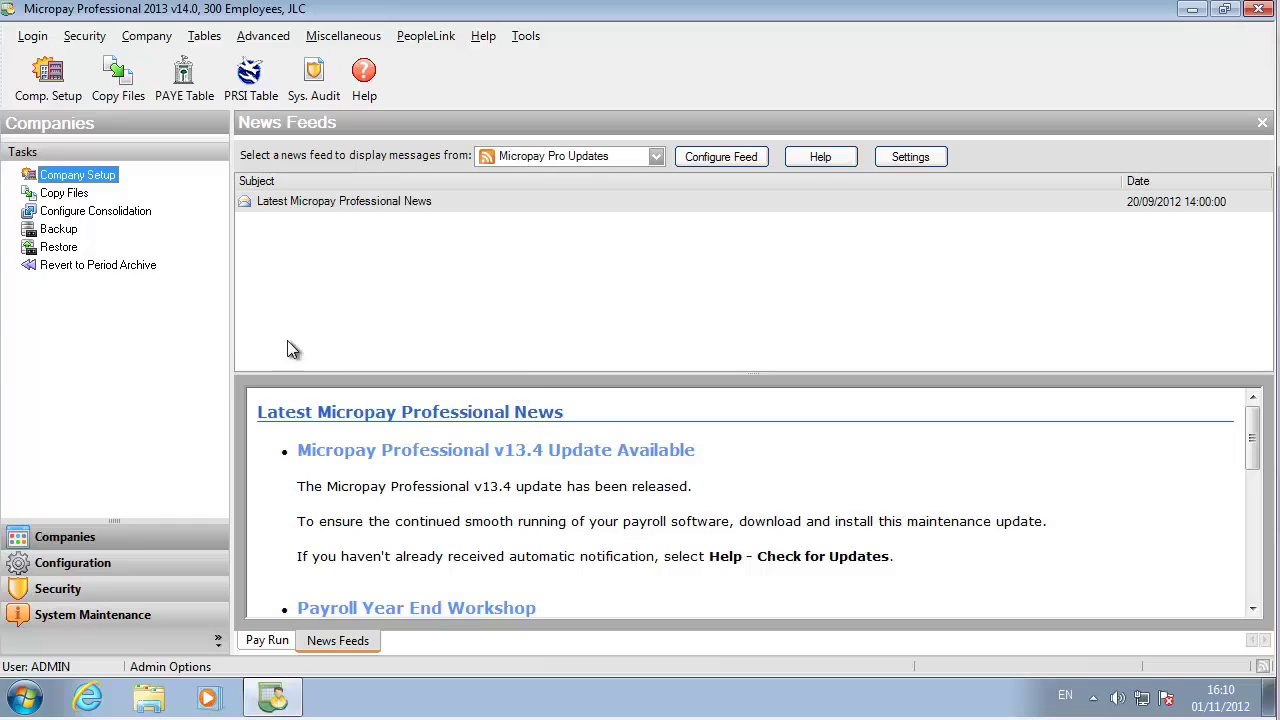
- Add a new user with the user's login name, assigned to 01 - Group 1
{"action": "left_click", "coordinate": [88, 36]}
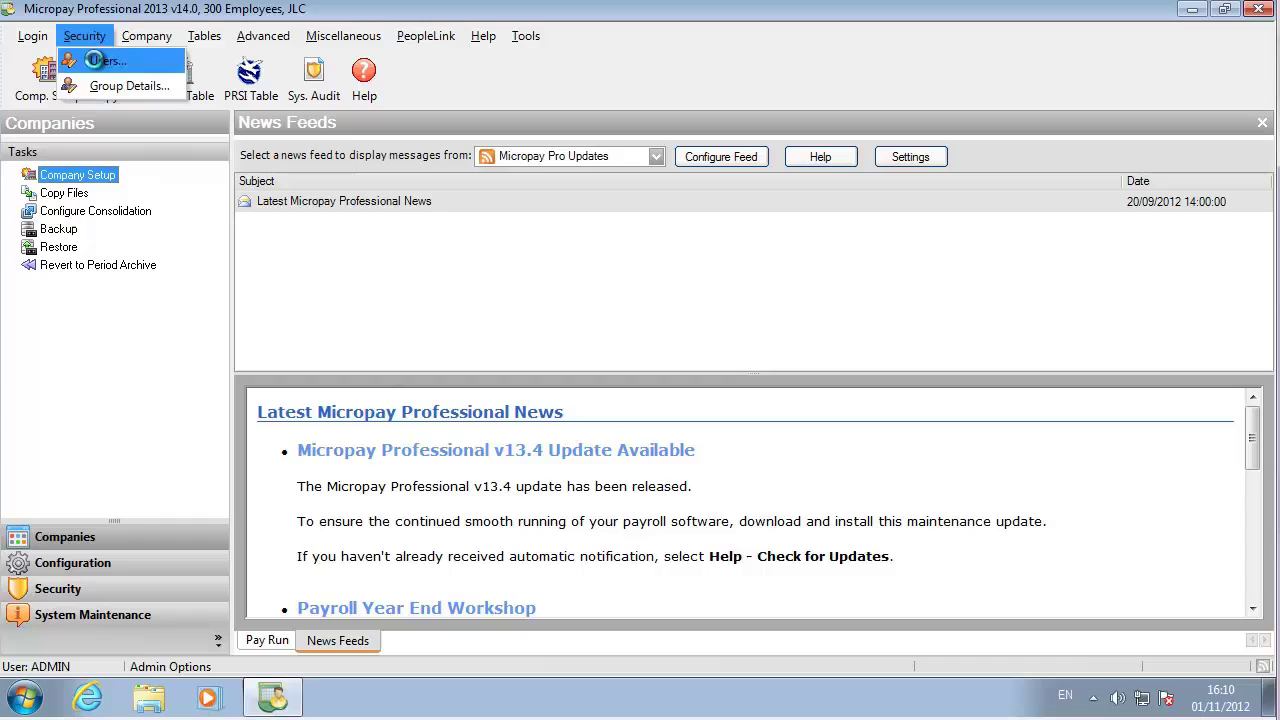
{"action": "left_click", "coordinate": [104, 62]}
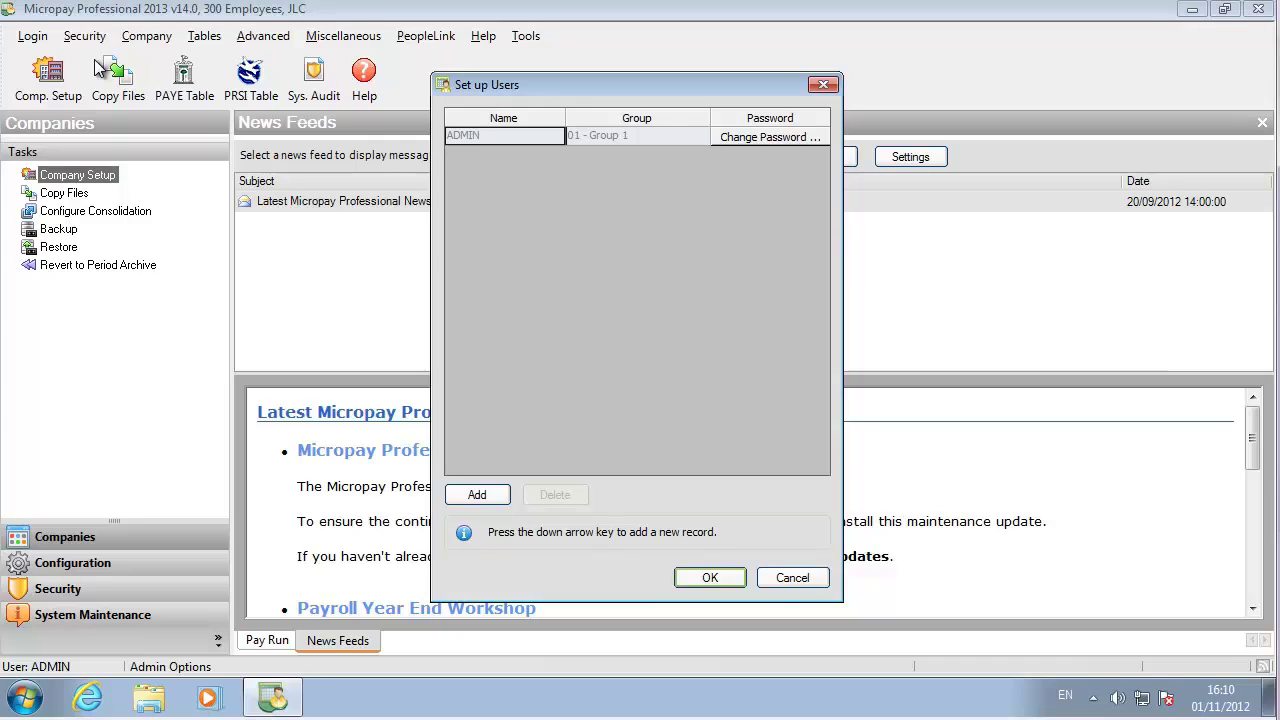
{"action": "left_click", "coordinate": [476, 495]}
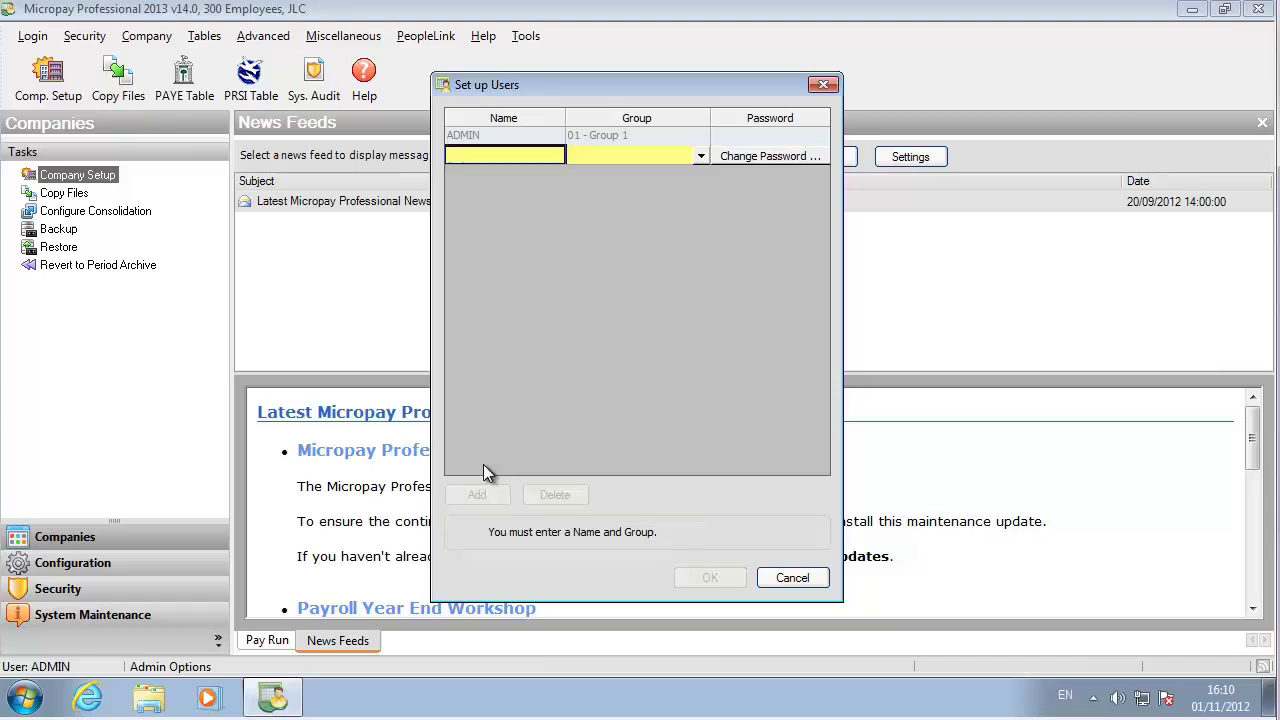
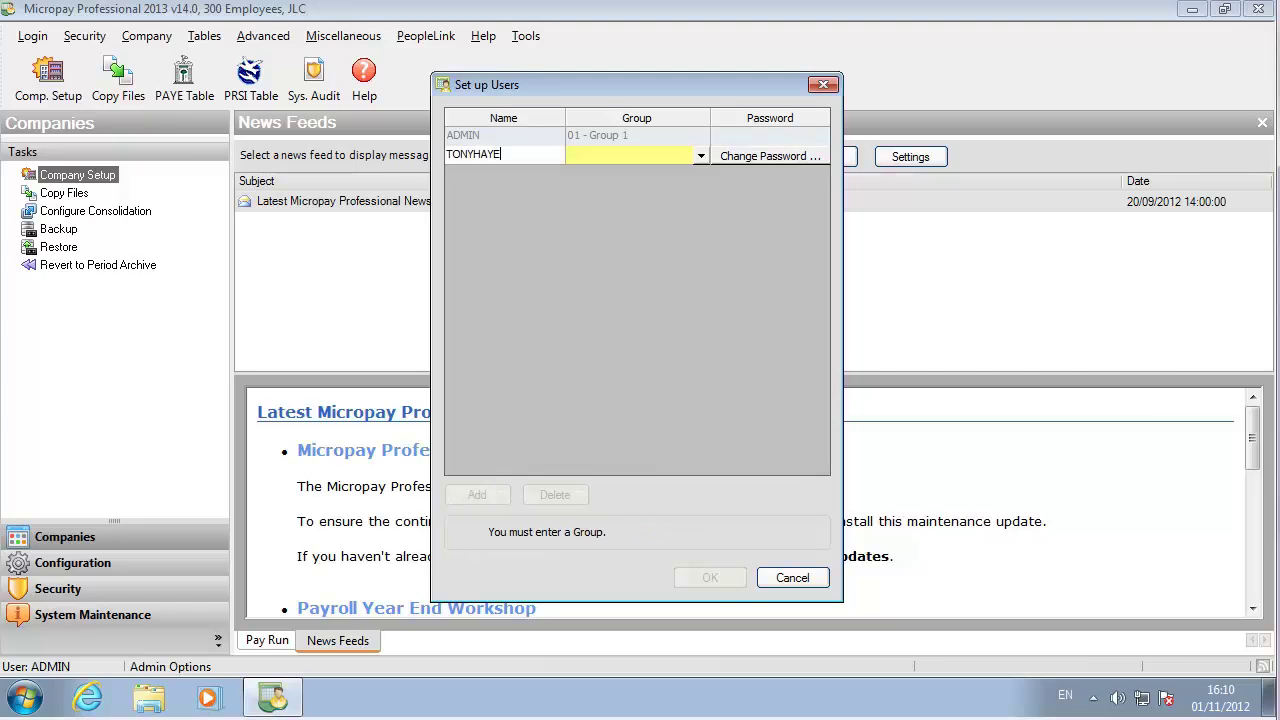
{"action": "left_click", "coordinate": [702, 157]}
{"action": "left_click", "coordinate": [651, 170]}
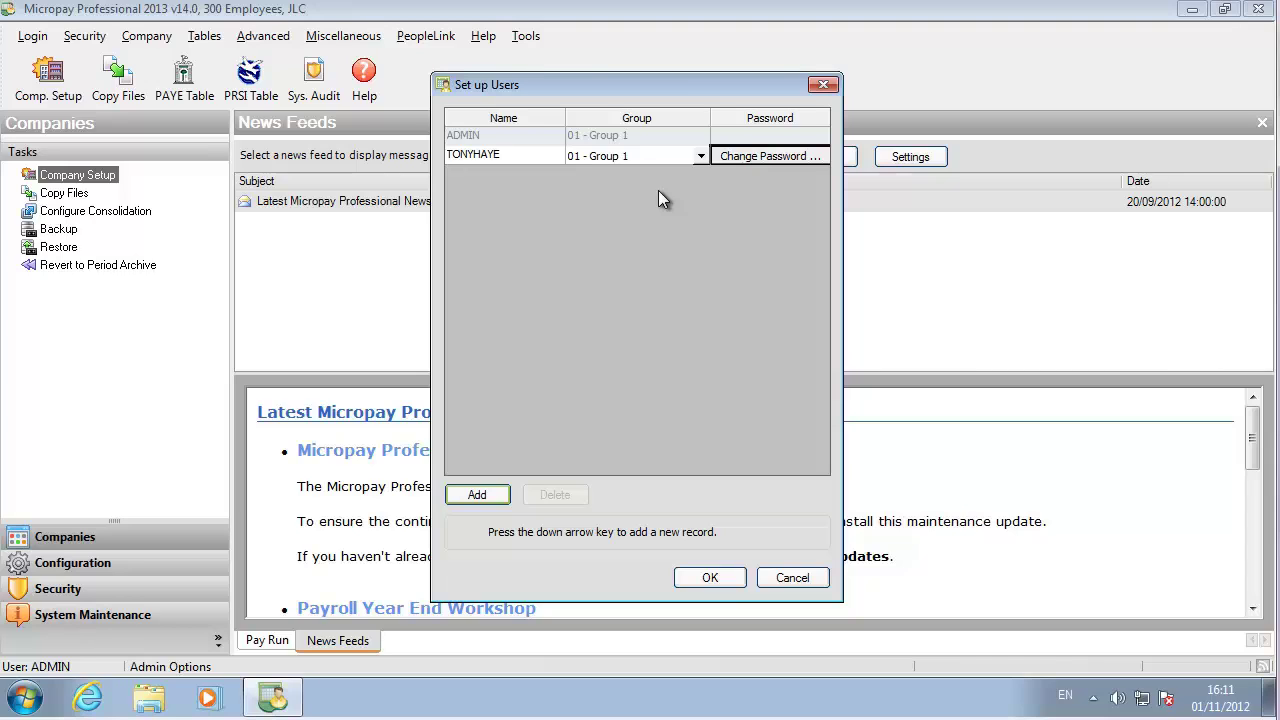
- Give the new user a confirmed password and save the users list
{"action": "left_click", "coordinate": [755, 158]}
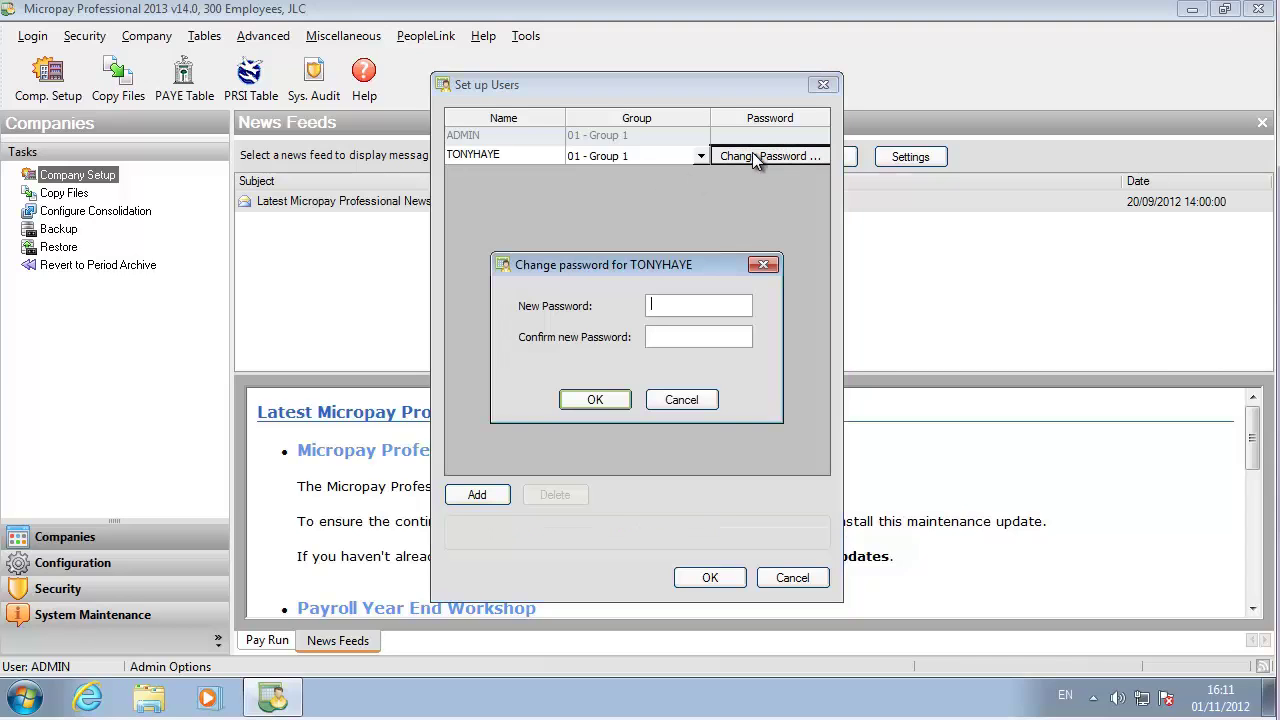
{"action": "type", "text": "****"}
{"action": "key", "text": "Tab"}
{"action": "type", "text": "****"}
{"action": "left_click", "coordinate": [592, 400]}
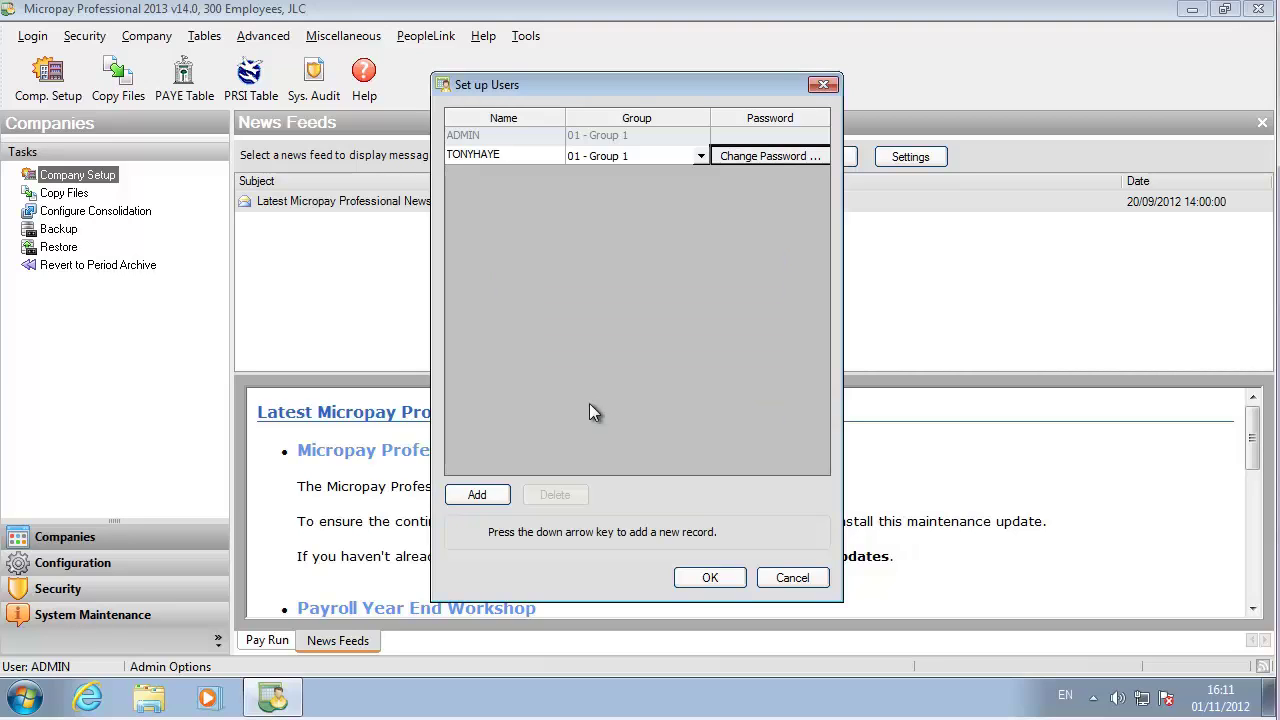
{"action": "left_click", "coordinate": [710, 578]}
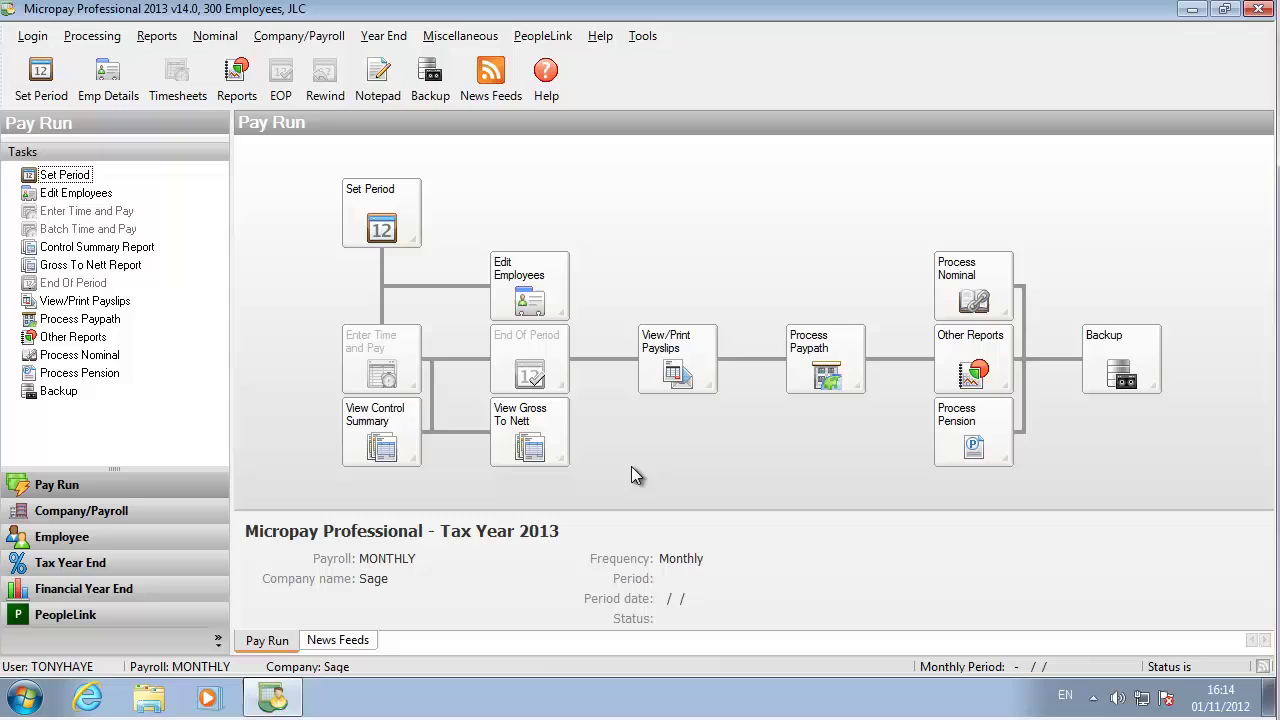
- Add a payment titled Salary of type Fixed in the Payments setup
{"action": "left_click", "coordinate": [307, 38]}
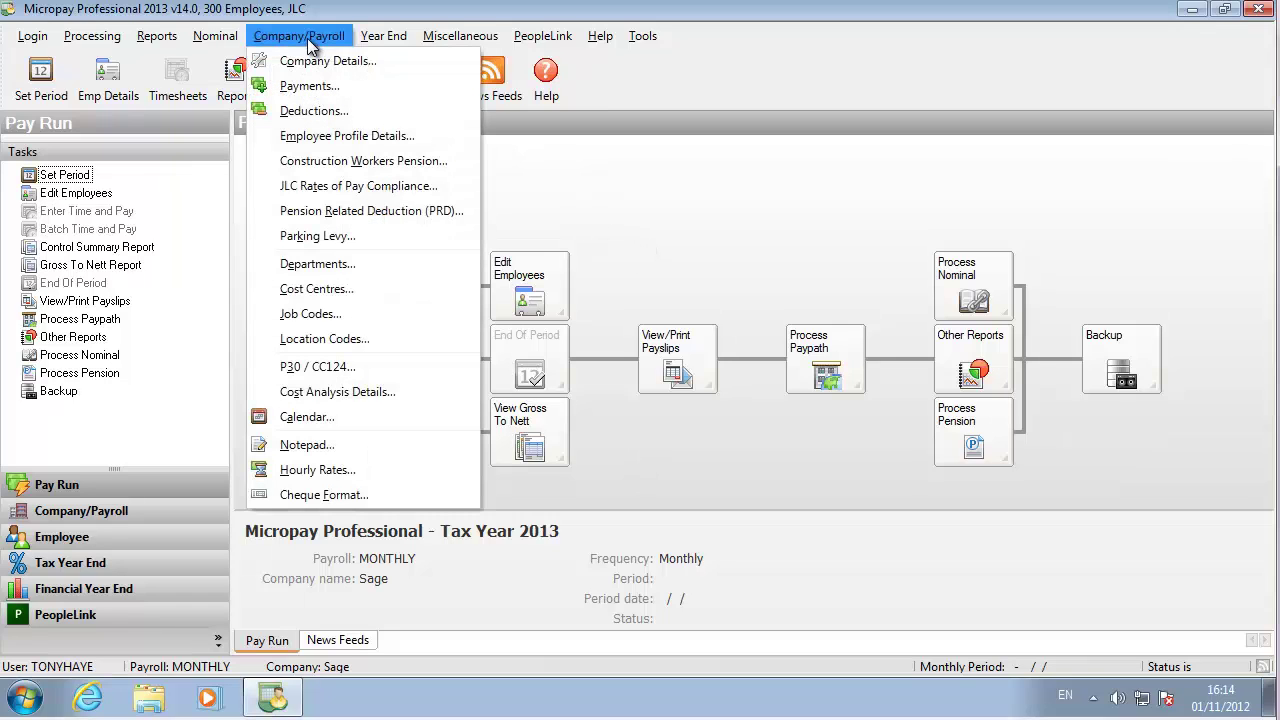
{"action": "left_click", "coordinate": [308, 86]}
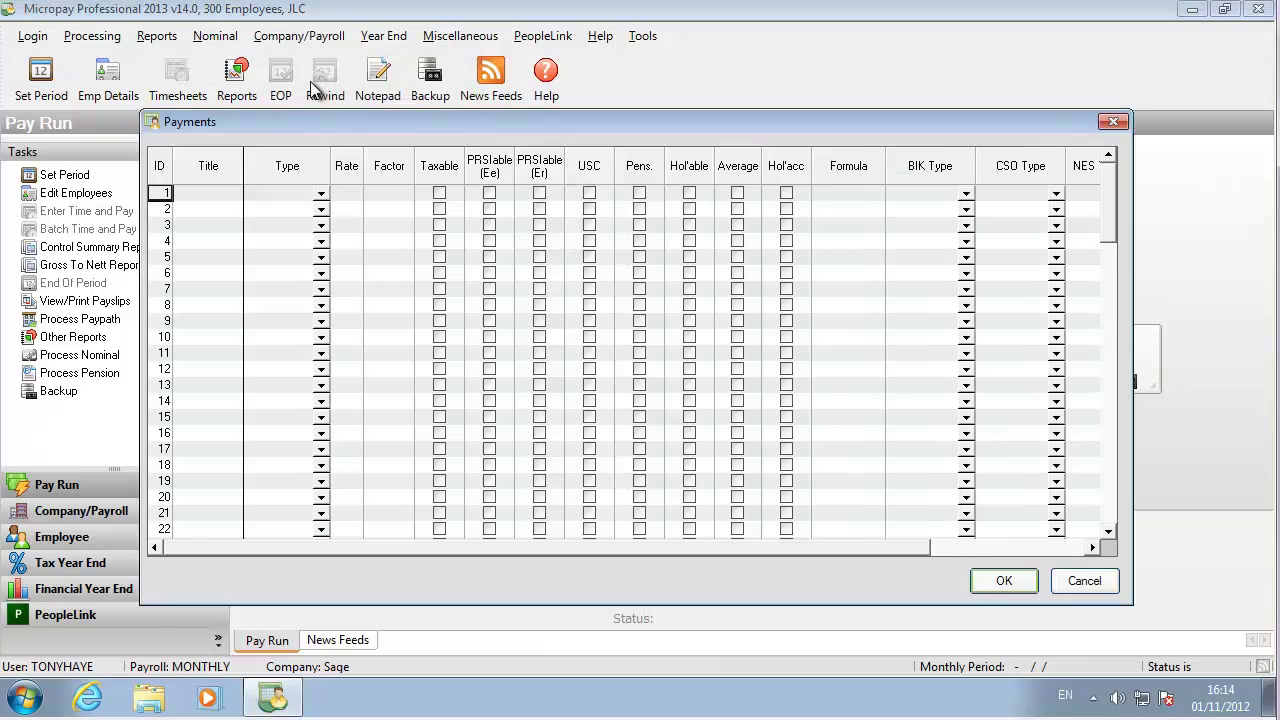
{"action": "left_click", "coordinate": [210, 194]}
{"action": "type", "text": "Salary"}
{"action": "left_click", "coordinate": [312, 197]}
{"action": "left_click", "coordinate": [262, 221]}
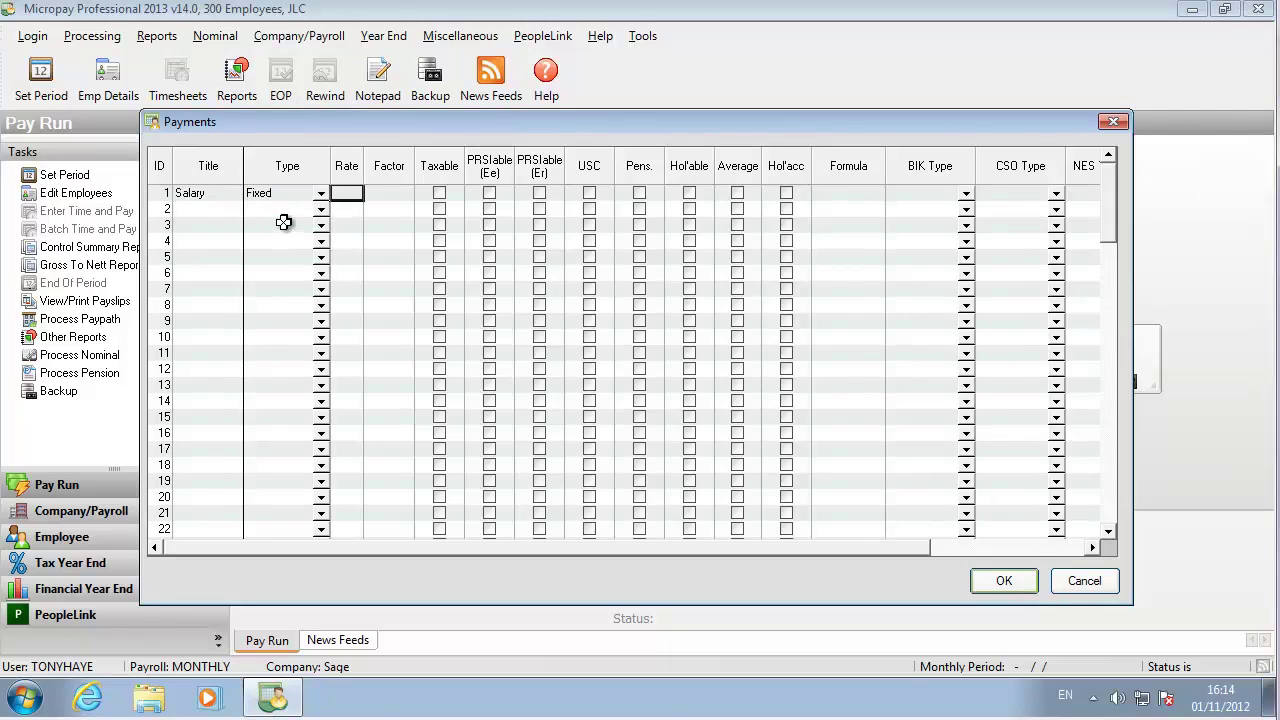
- Mark Salary taxable, PRSIable, USC, pensionable and holidayable with CSO type Regular Pay, then save
{"action": "left_click", "coordinate": [439, 193]}
{"action": "left_click", "coordinate": [489, 193]}
{"action": "left_click", "coordinate": [539, 194]}
{"action": "left_click", "coordinate": [589, 193]}
{"action": "left_click", "coordinate": [639, 193]}
{"action": "left_click", "coordinate": [689, 193]}
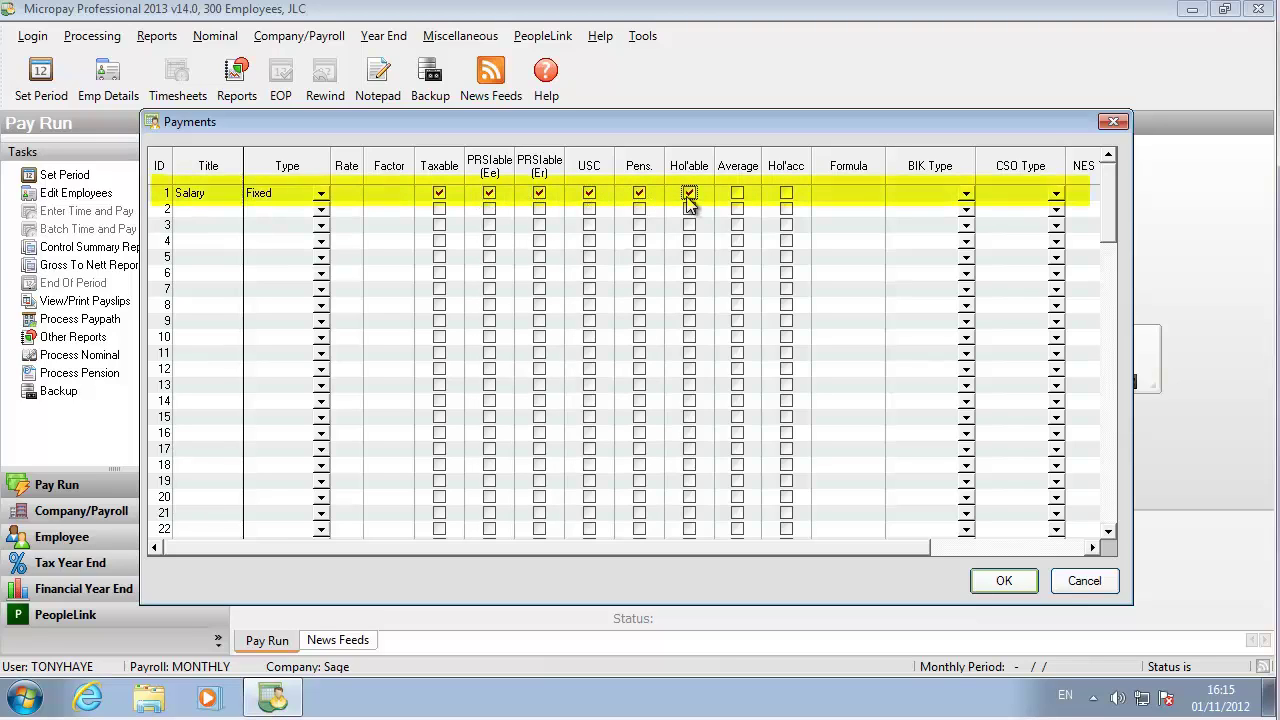
{"action": "left_click", "coordinate": [934, 193]}
{"action": "left_click", "coordinate": [1055, 193]}
{"action": "left_click", "coordinate": [1035, 214]}
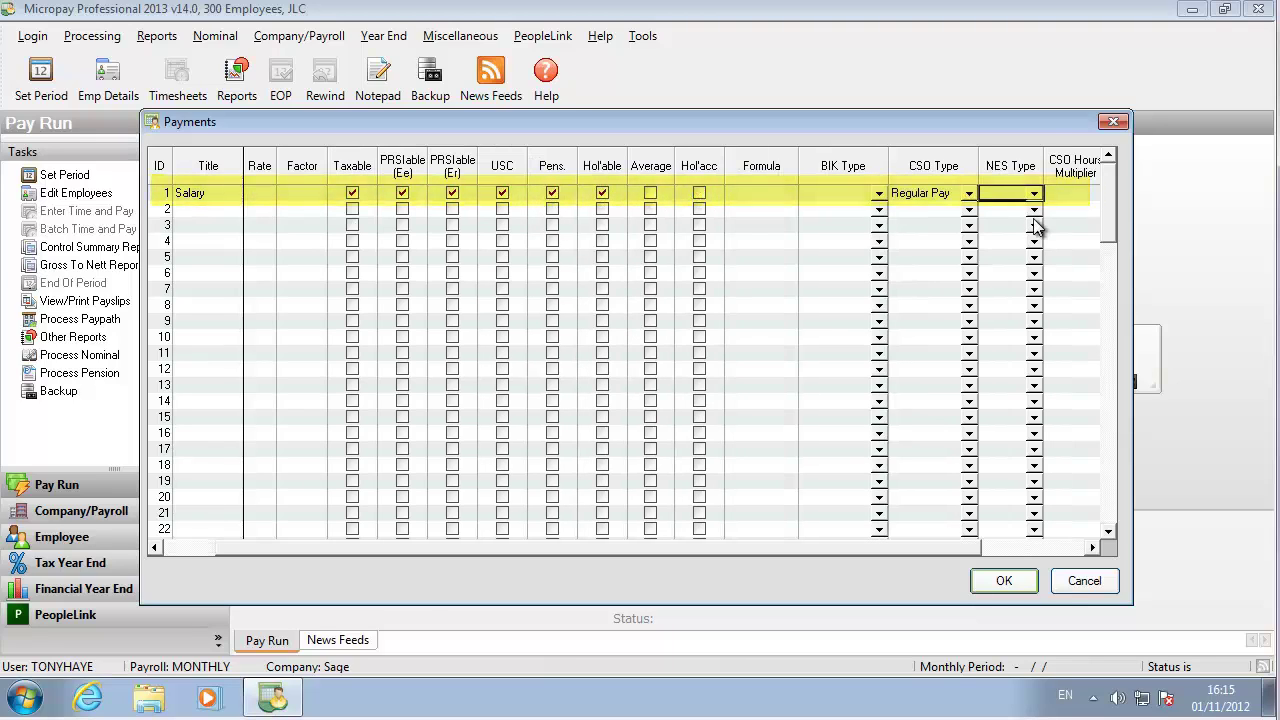
{"action": "left_click", "coordinate": [1023, 549]}
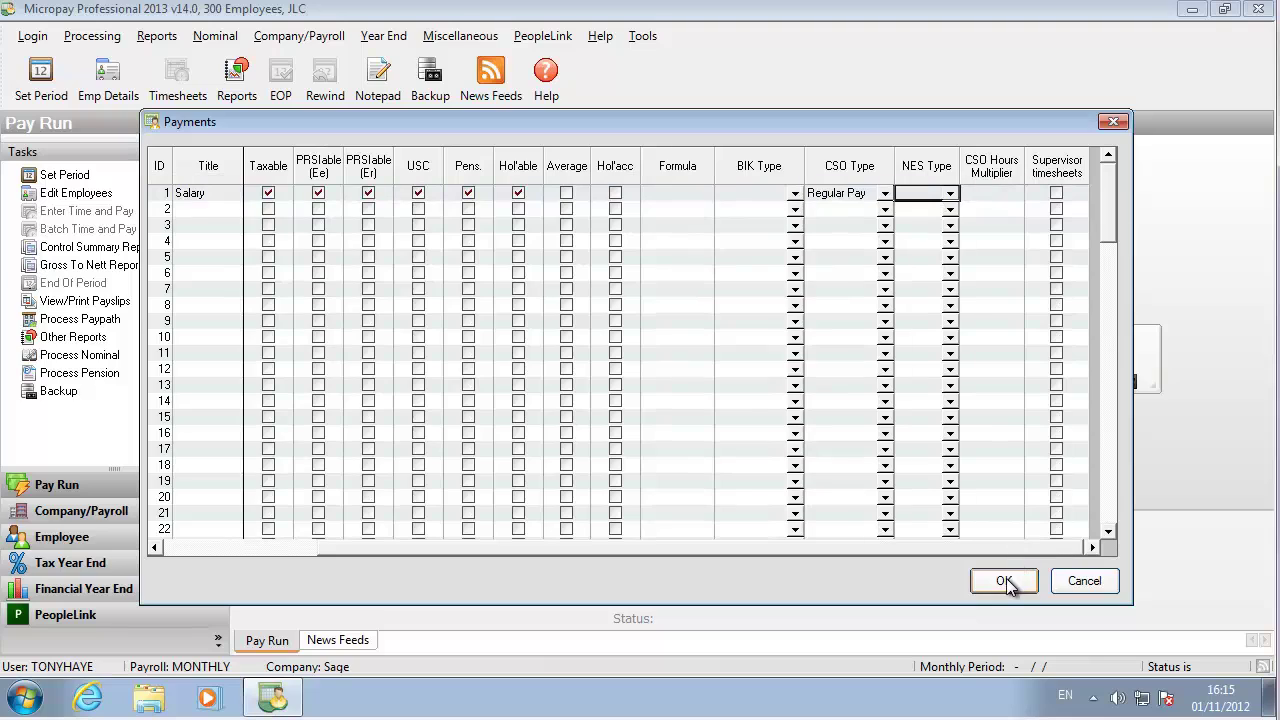
{"action": "left_click", "coordinate": [1004, 581]}
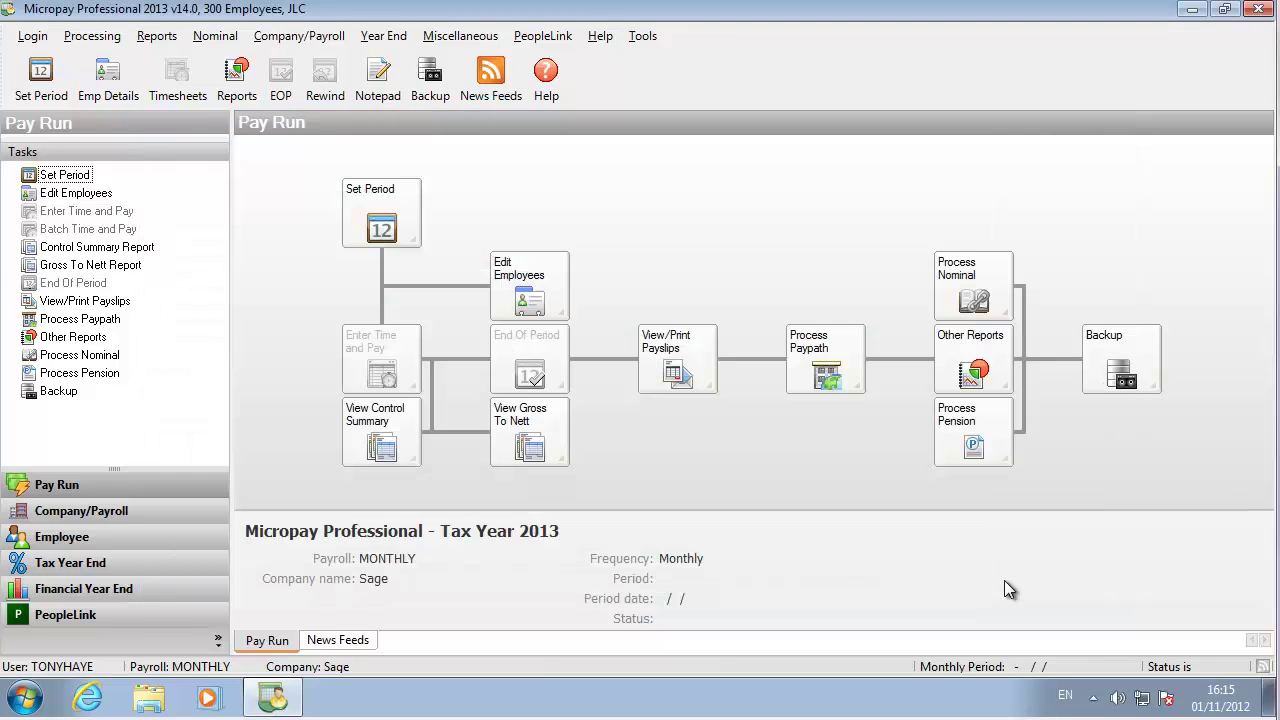
- Add a deduction titled Pension of type Gross in the Deductions setup
{"action": "left_click", "coordinate": [311, 38]}
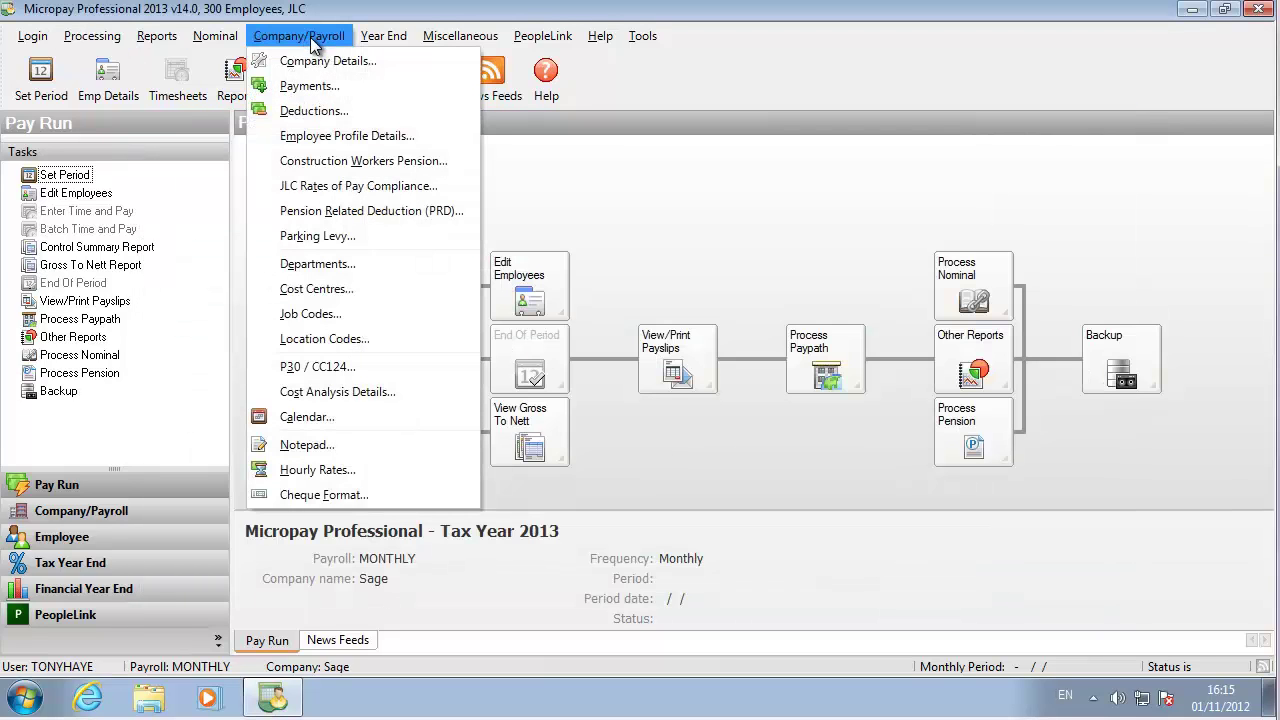
{"action": "left_click", "coordinate": [316, 112]}
{"action": "left_click", "coordinate": [299, 192]}
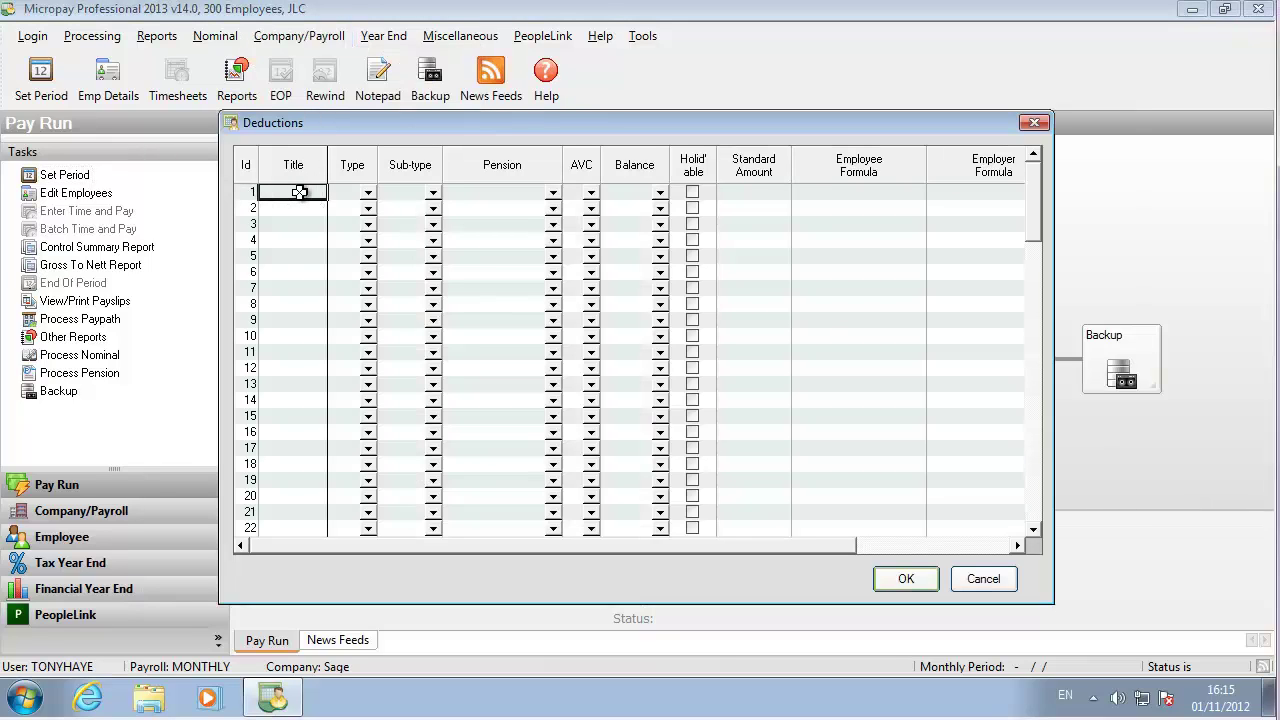
{"action": "type", "text": "Pension"}
{"action": "left_click", "coordinate": [367, 193]}
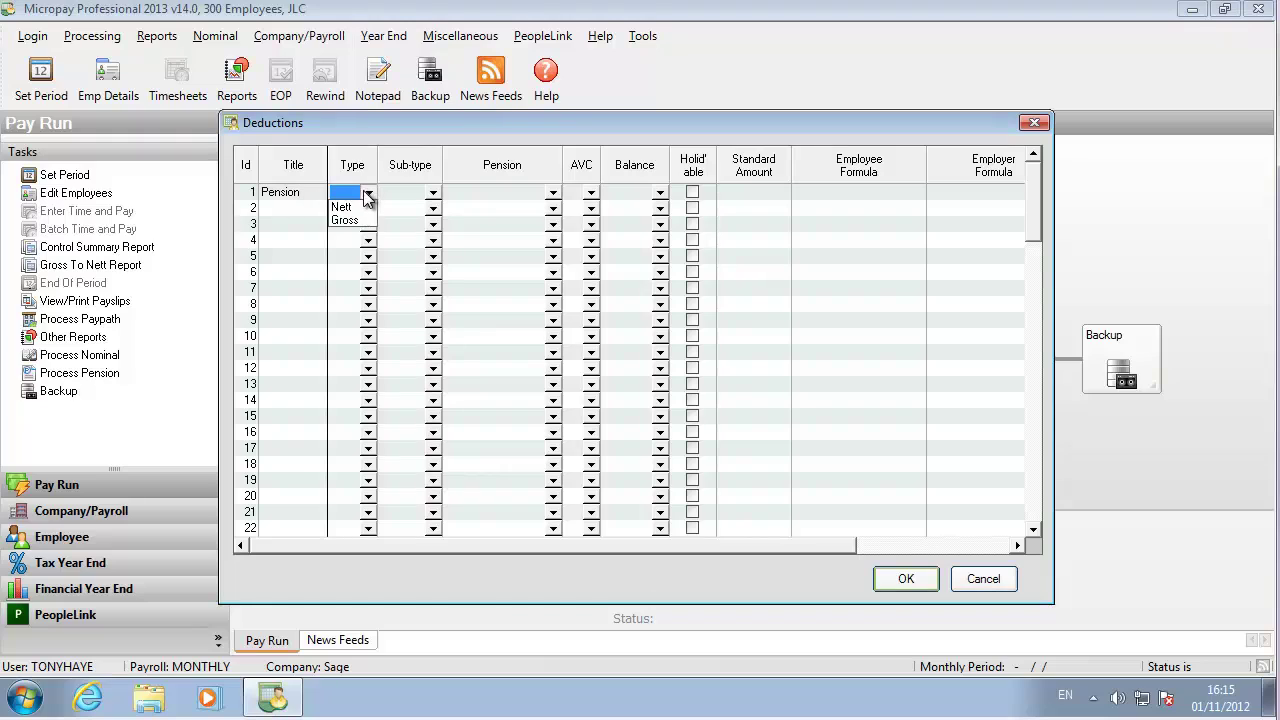
{"action": "left_click", "coordinate": [355, 222]}
- Set Pension's sub-type to Pension, scheme DEM1: Micropay Default, AVC Yes, holidayable, and save
{"action": "left_click", "coordinate": [432, 192]}
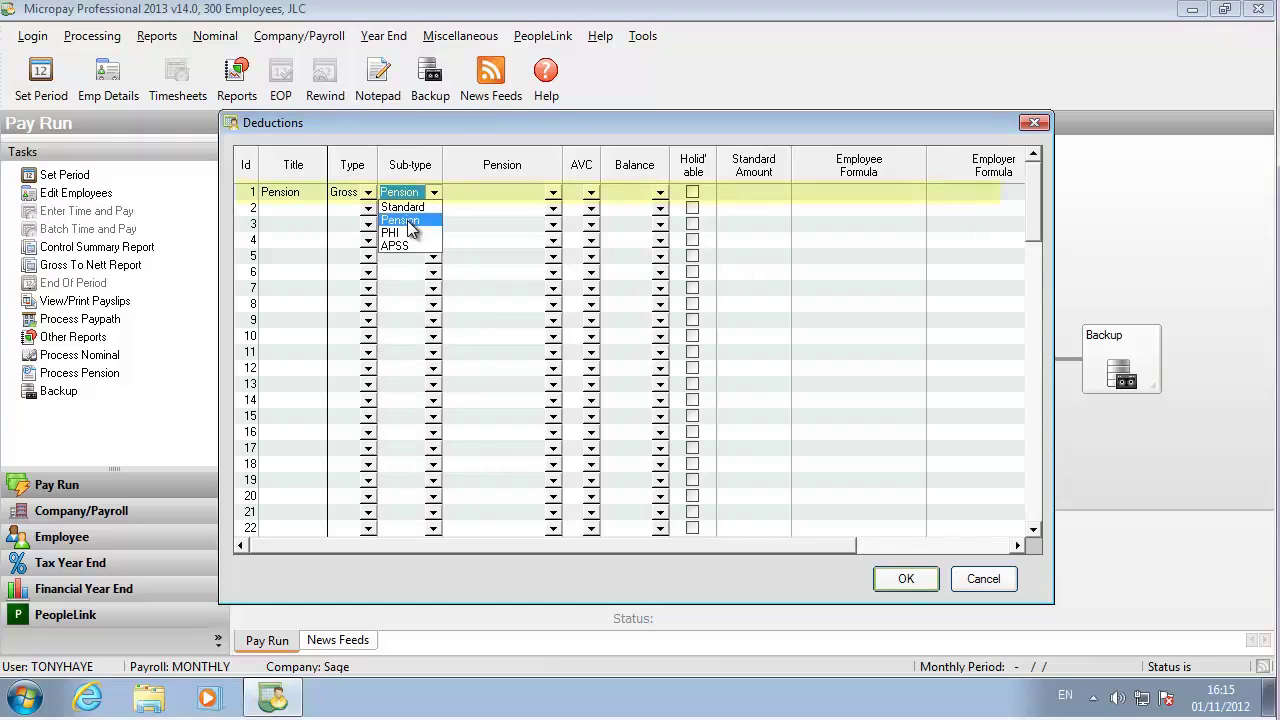
{"action": "left_click", "coordinate": [400, 222]}
{"action": "left_click", "coordinate": [553, 193]}
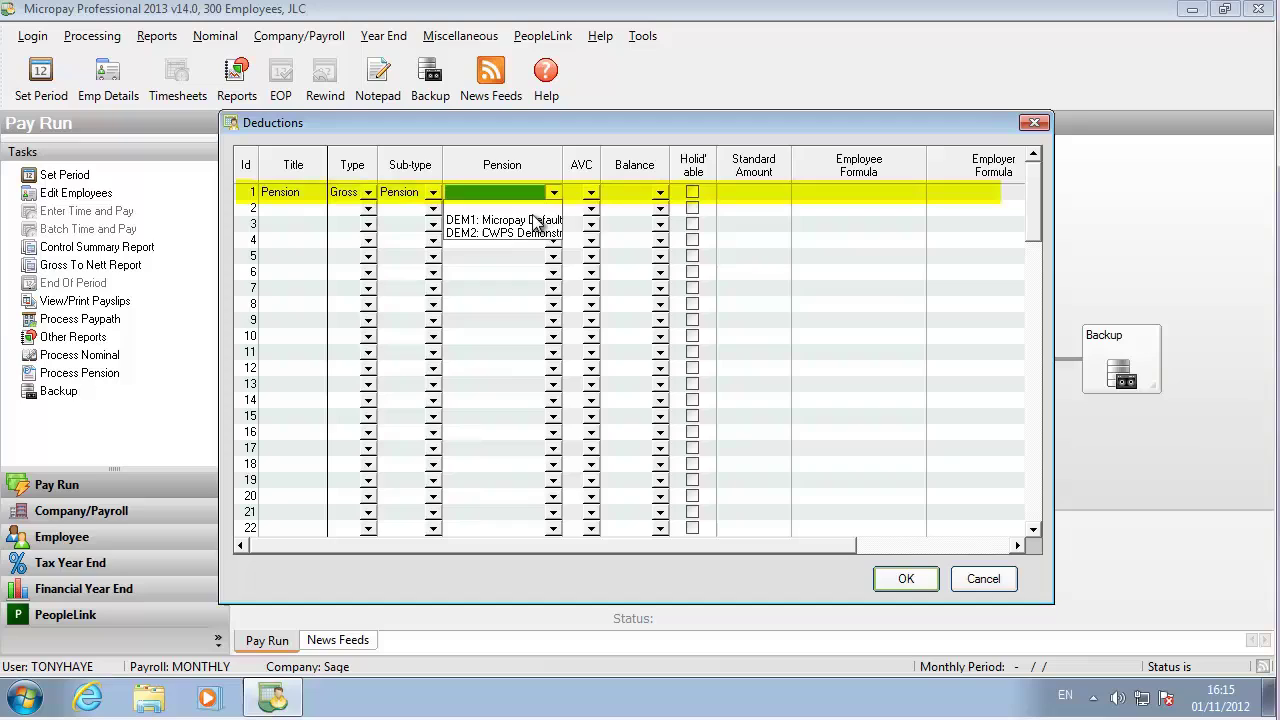
{"action": "left_click", "coordinate": [535, 220]}
{"action": "left_click", "coordinate": [592, 195]}
{"action": "left_click", "coordinate": [590, 207]}
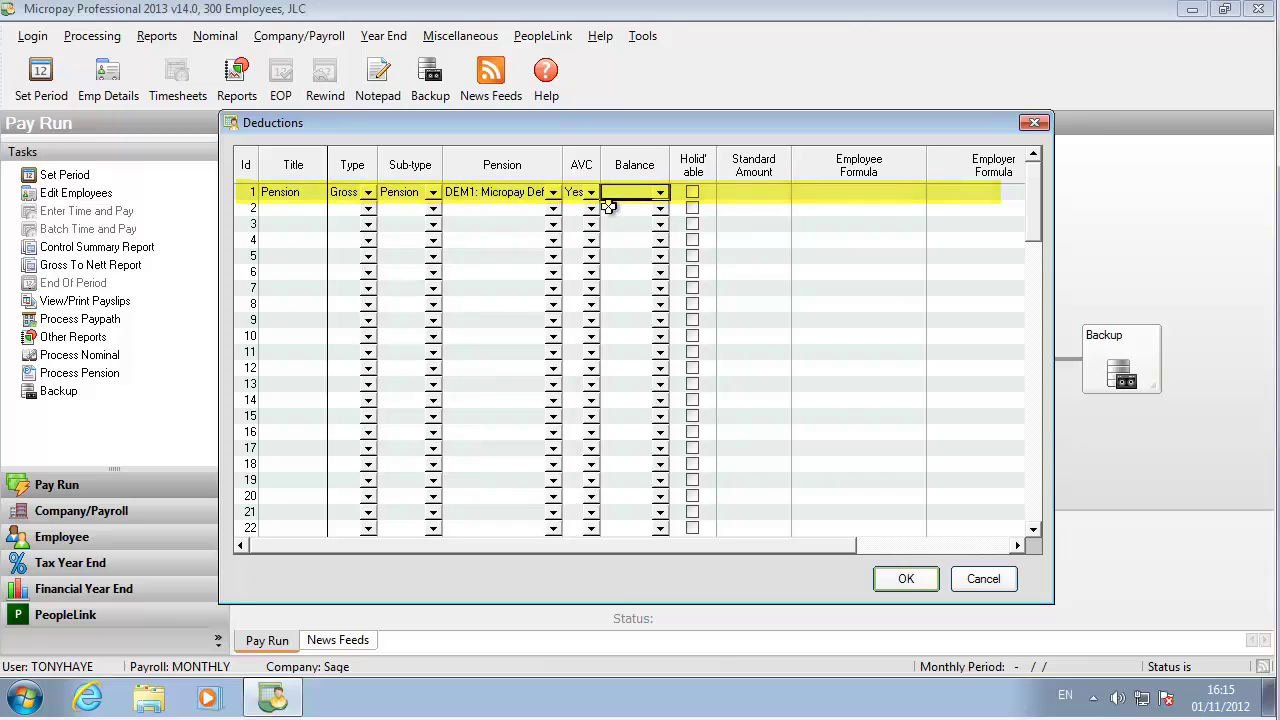
{"action": "left_click", "coordinate": [693, 193]}
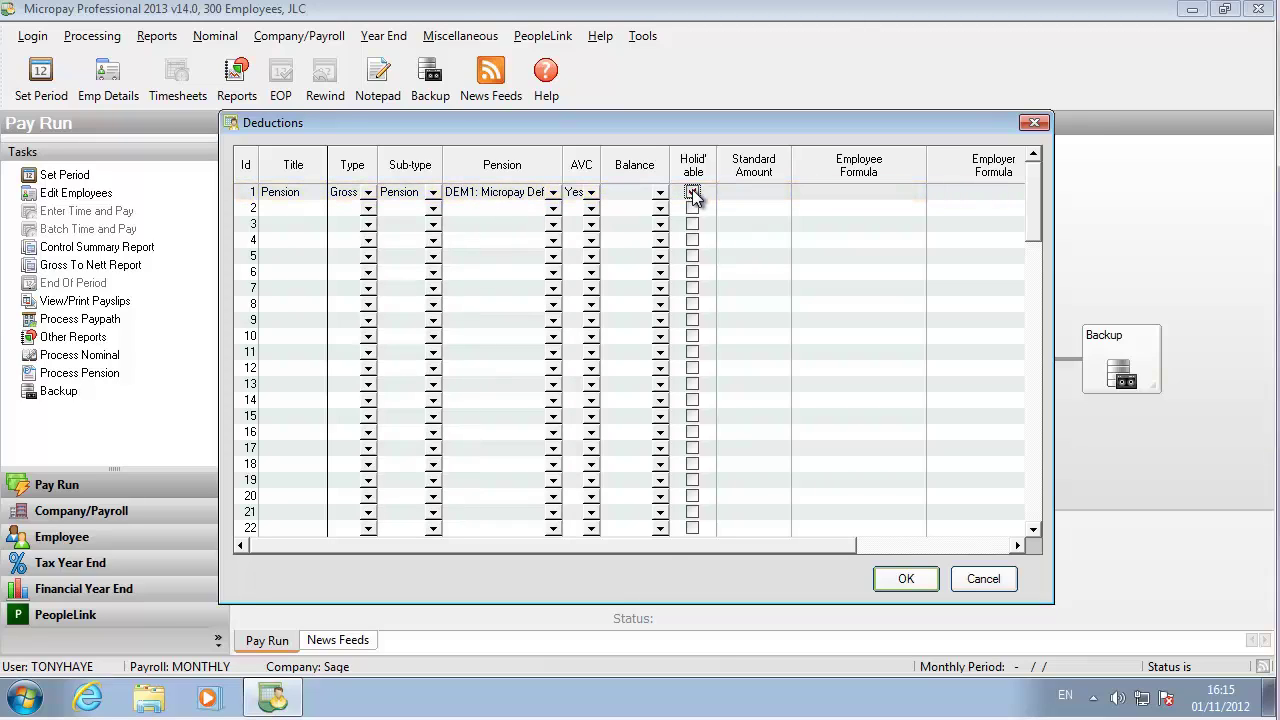
{"action": "left_click", "coordinate": [899, 576]}
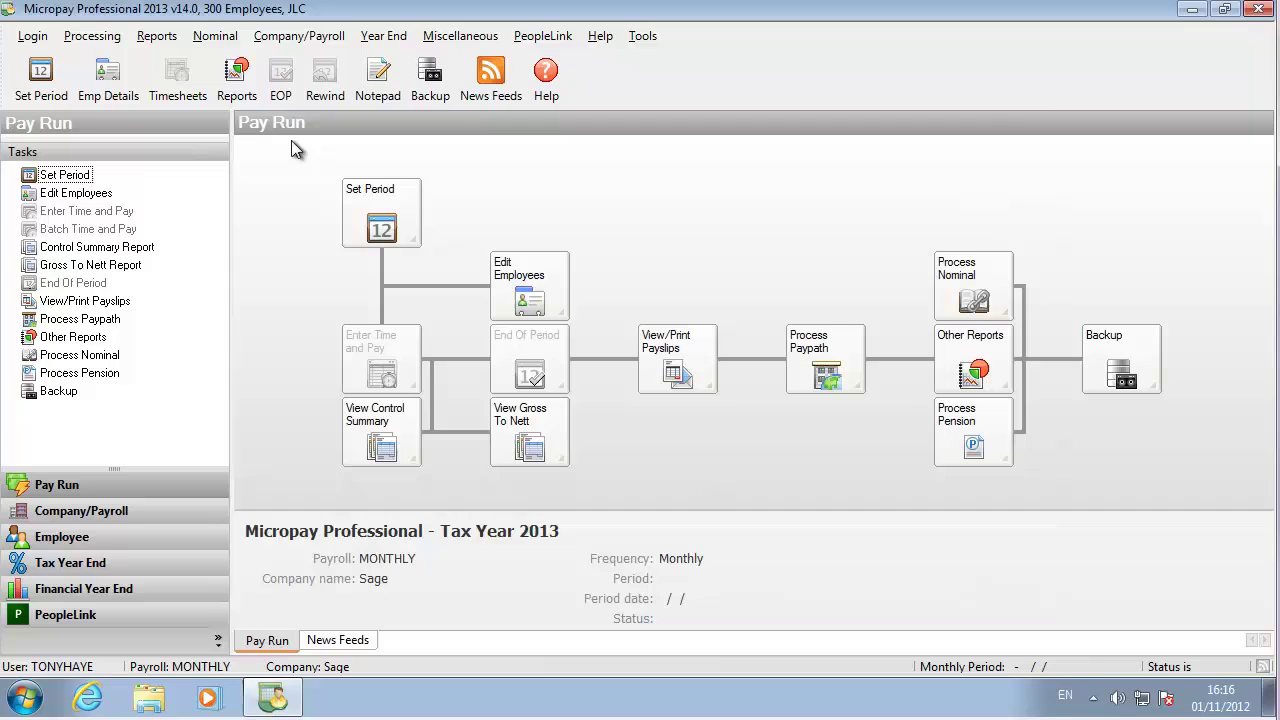
- Enter department code 123 with description 'Default cost centre' in the Departments list
{"action": "left_click", "coordinate": [303, 36]}
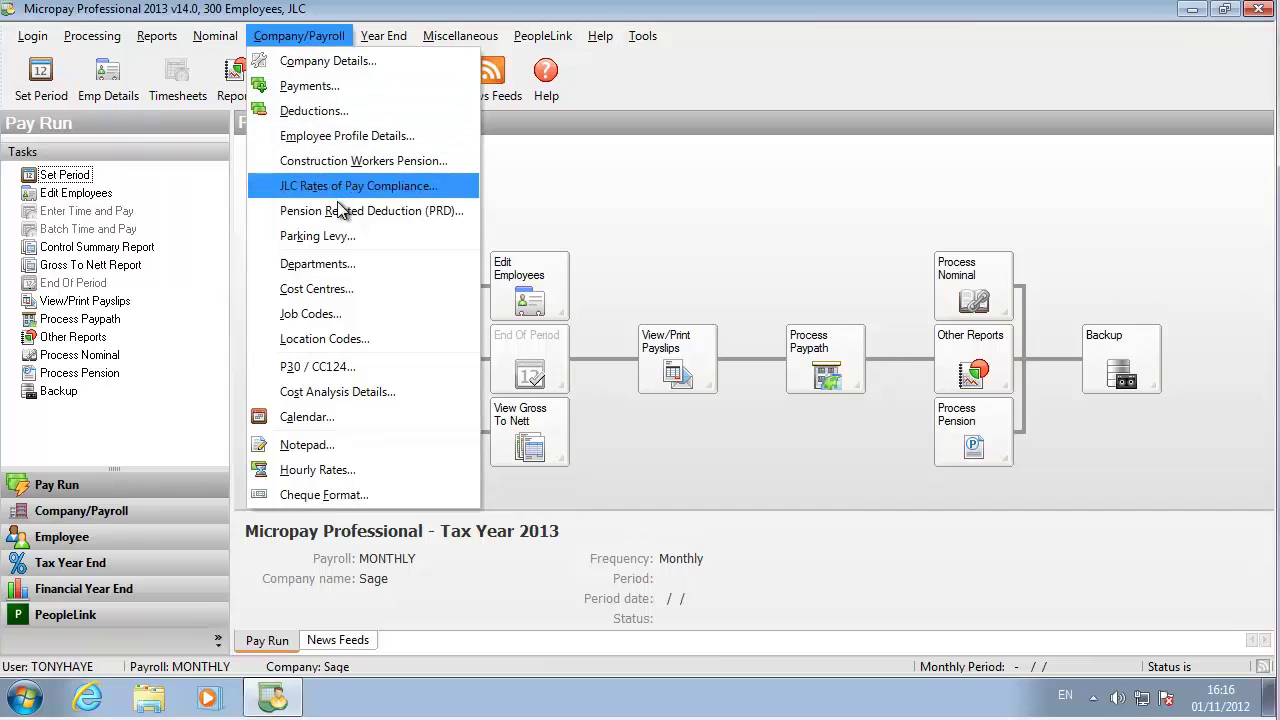
{"action": "left_click", "coordinate": [347, 263]}
{"action": "type", "text": "123"}
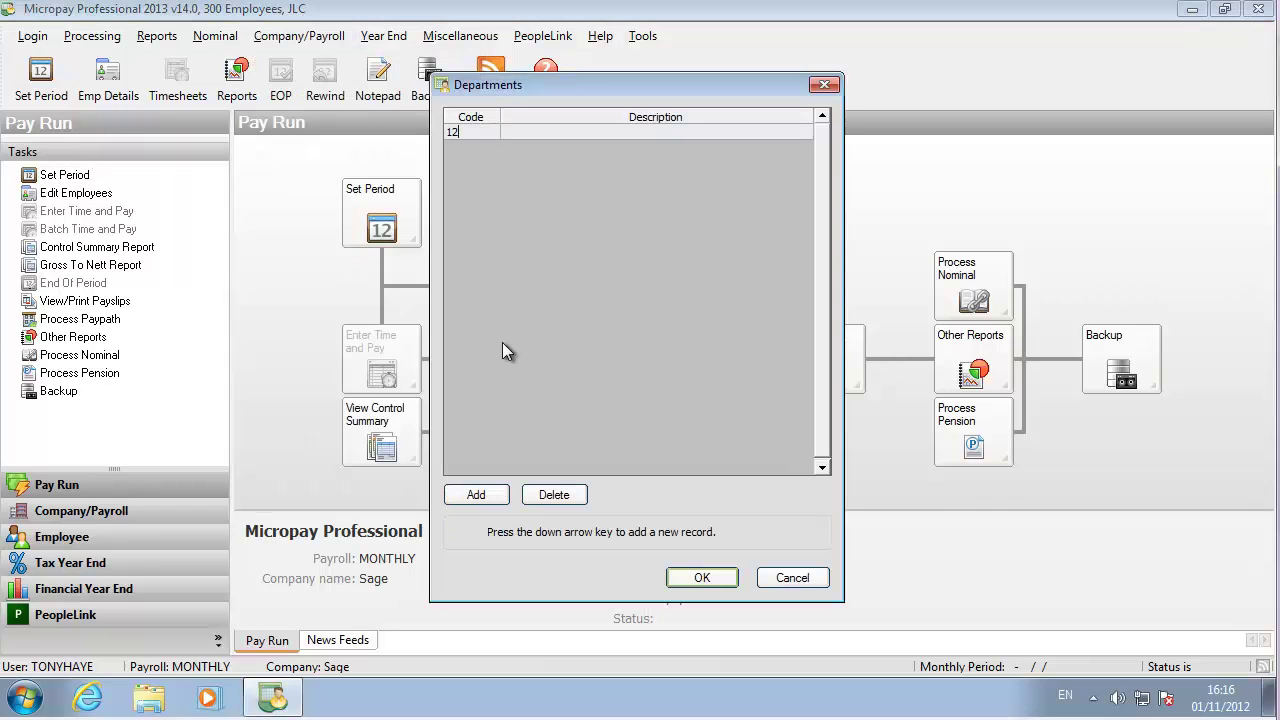
{"action": "left_click", "coordinate": [586, 131]}
{"action": "type", "text": "Defau"}
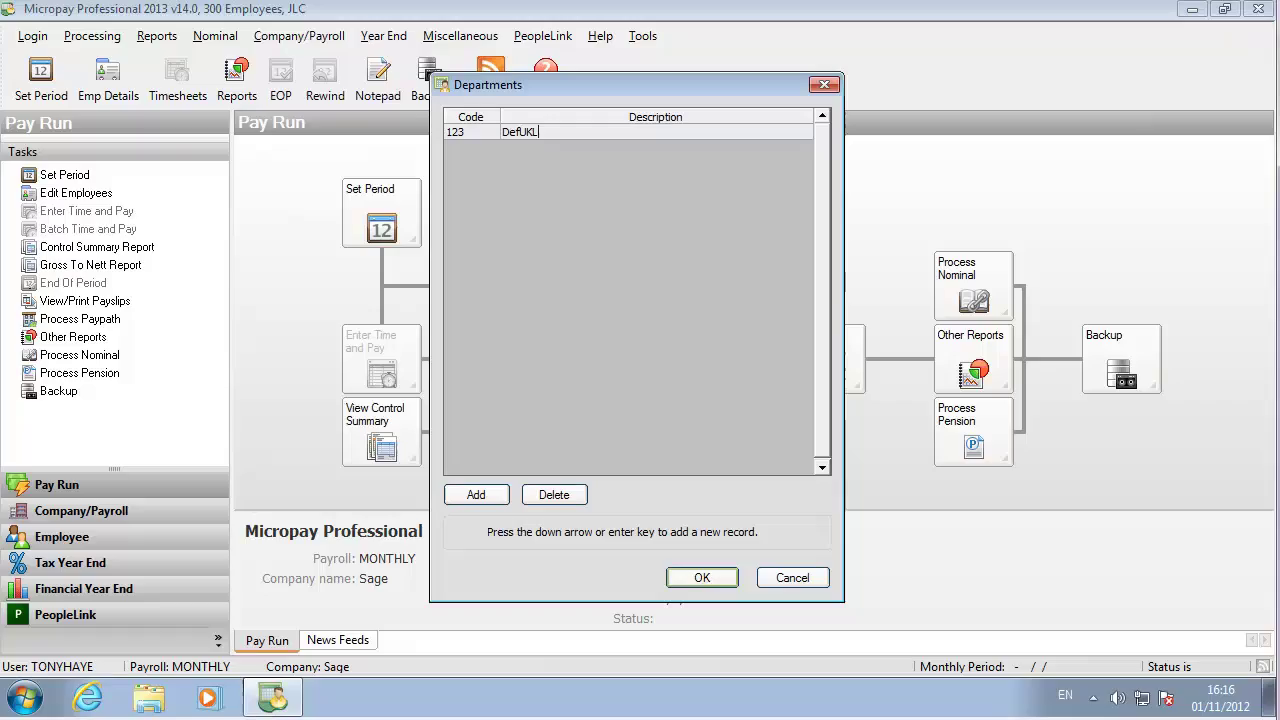
{"action": "type", "text": "lt cost centre"}
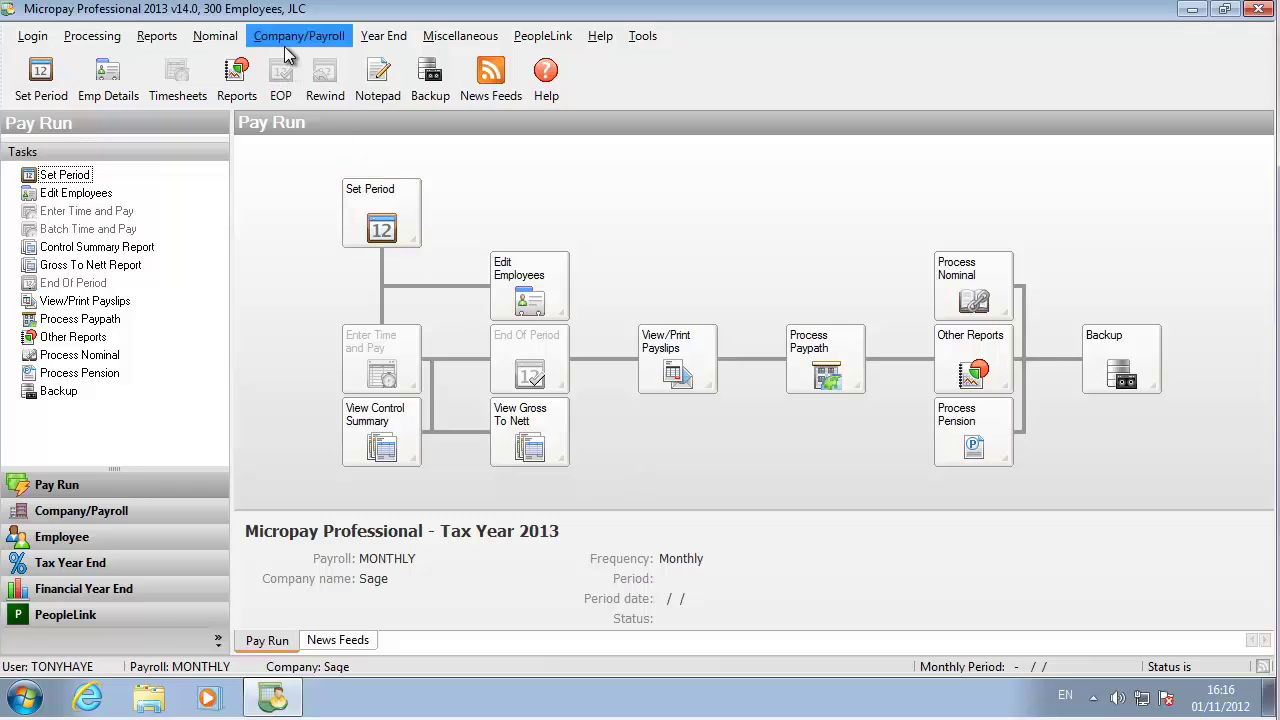
- Generate a new calendar from pay date 31/01/2013 with Monday–Friday valid pay days and save it
{"action": "left_click", "coordinate": [293, 37]}
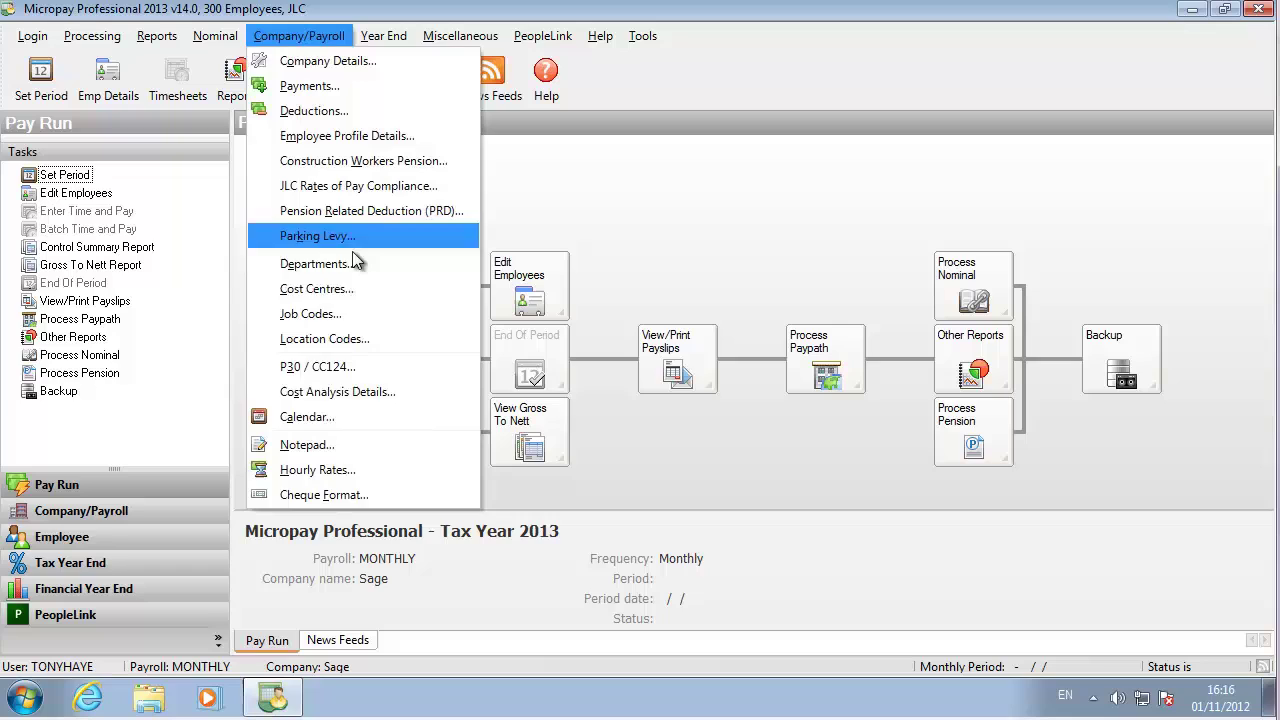
{"action": "left_click", "coordinate": [340, 417]}
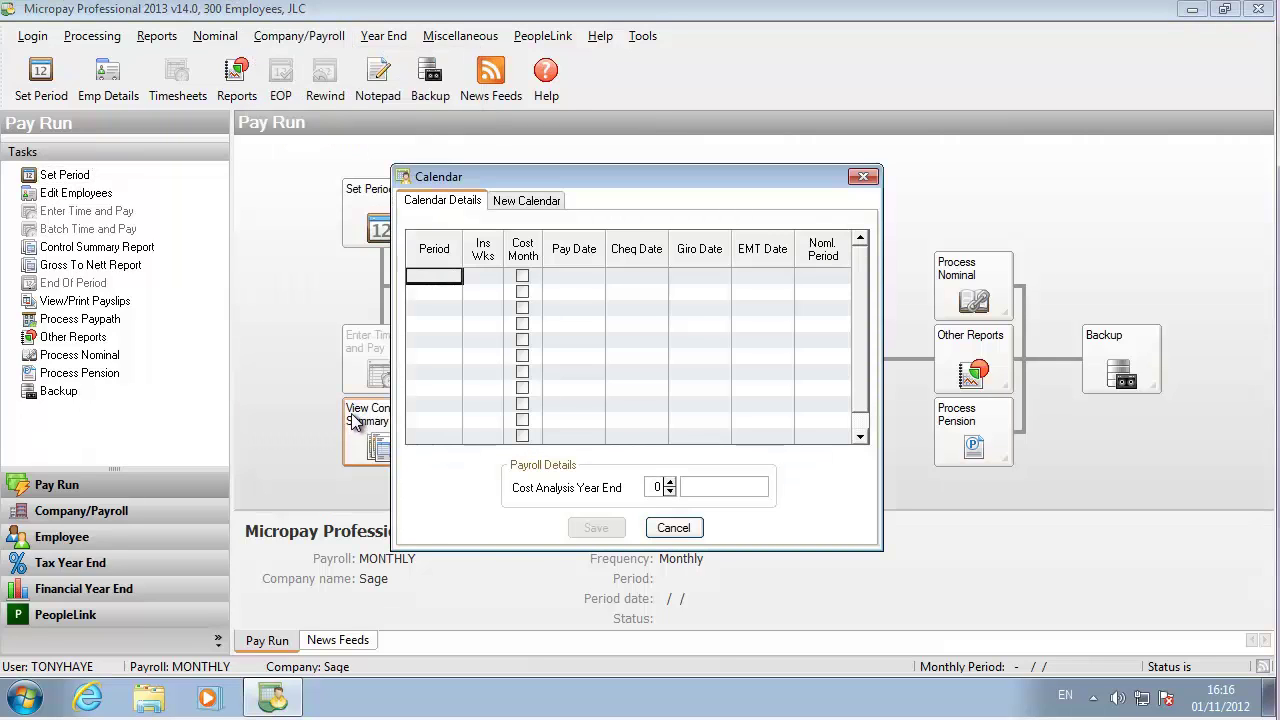
{"action": "left_click", "coordinate": [527, 201]}
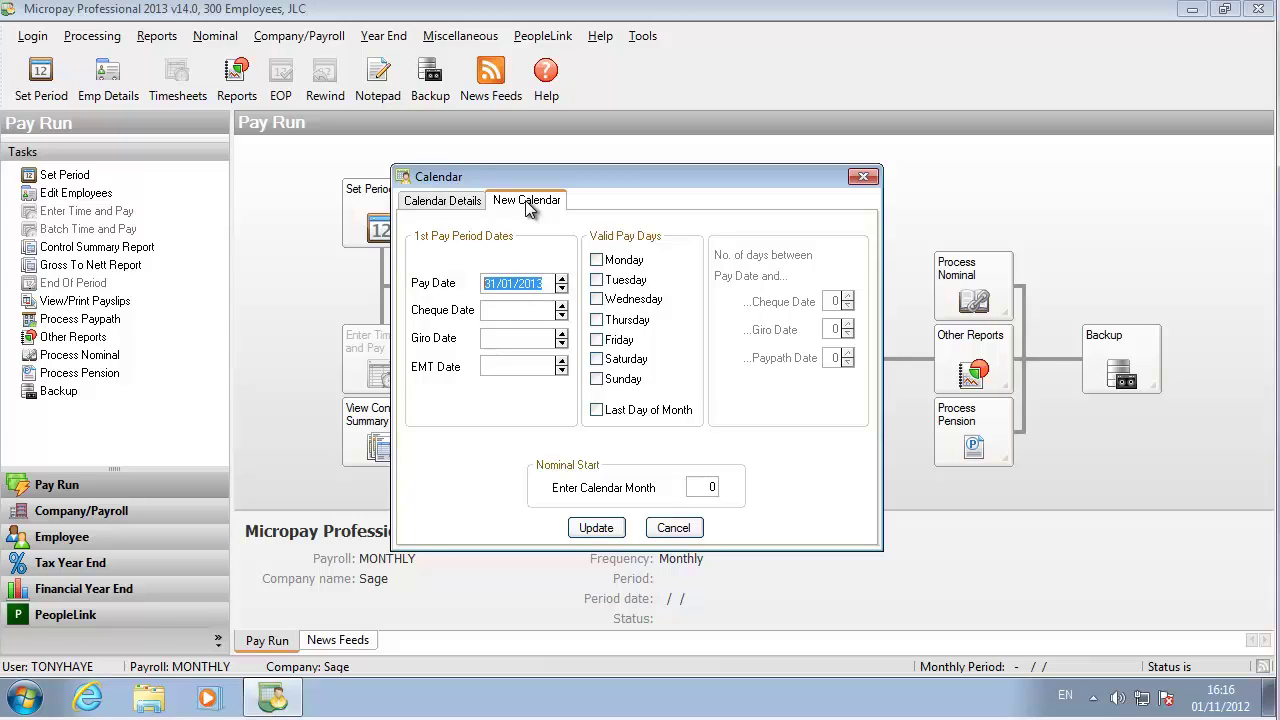
{"action": "left_click", "coordinate": [596, 260]}
{"action": "left_click", "coordinate": [596, 280]}
{"action": "left_click", "coordinate": [596, 299]}
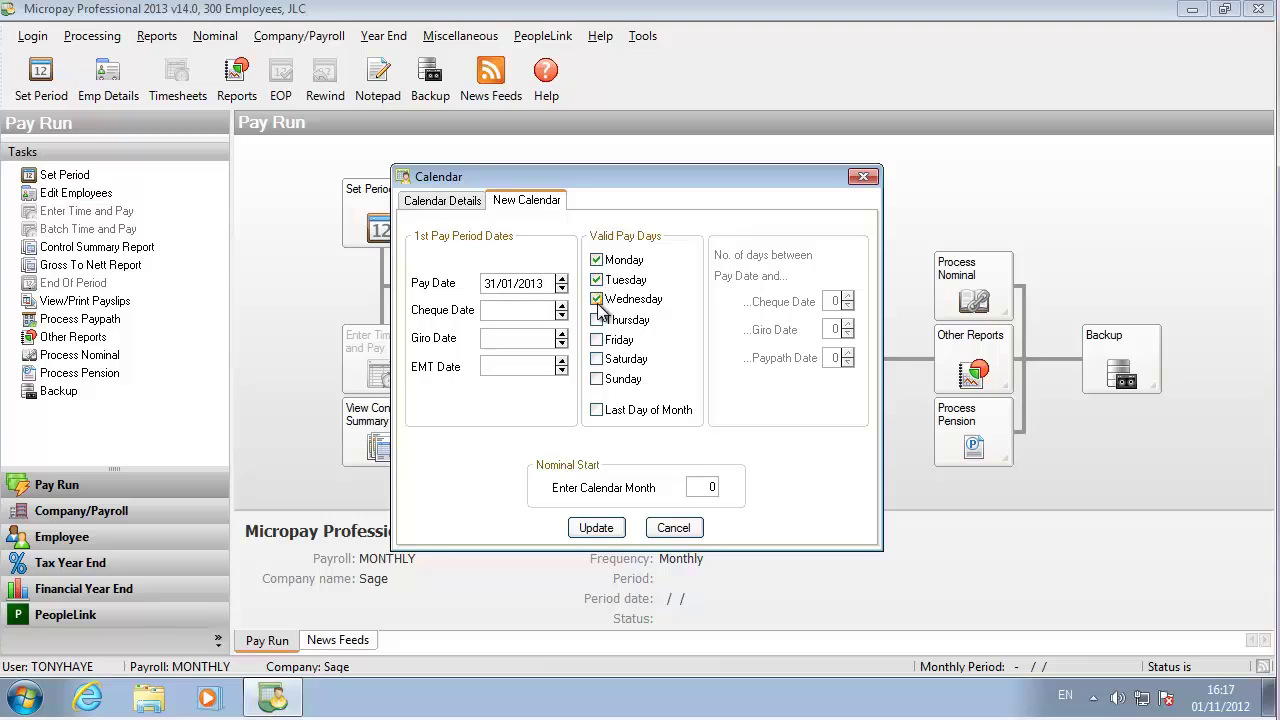
{"action": "left_click", "coordinate": [596, 319]}
{"action": "left_click", "coordinate": [596, 339]}
{"action": "left_click", "coordinate": [596, 527]}
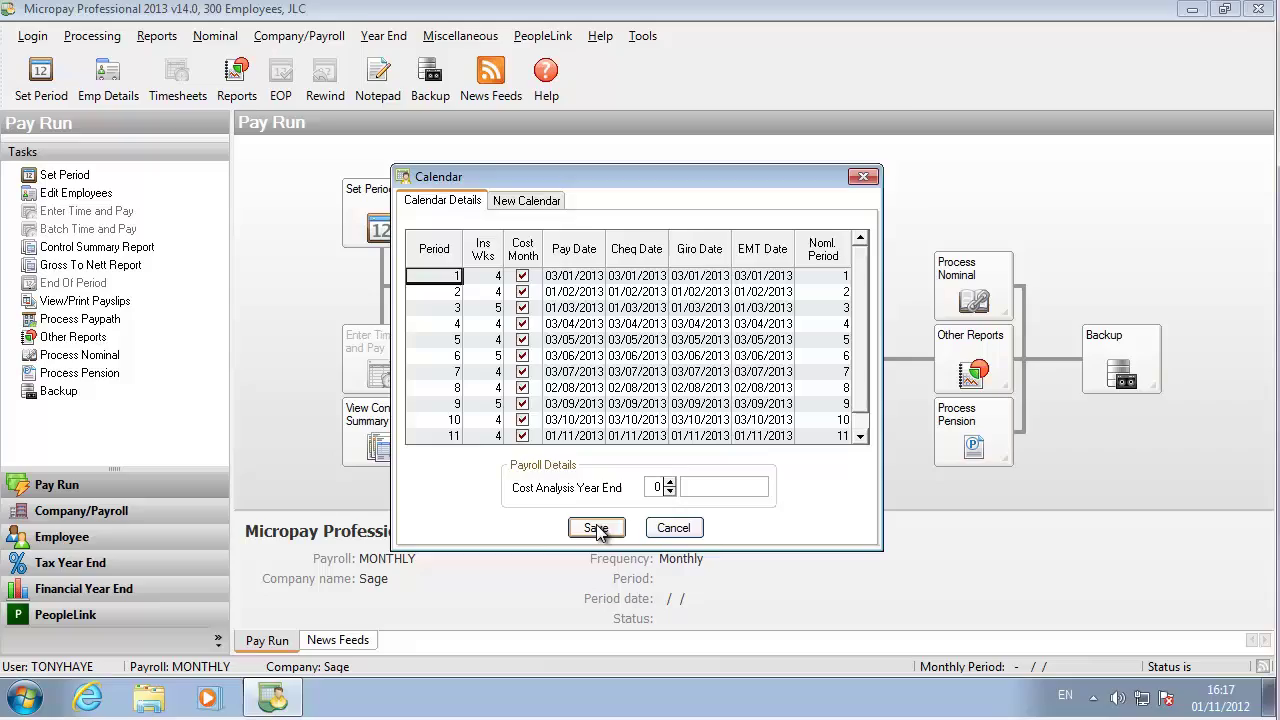
{"action": "left_click", "coordinate": [597, 528]}
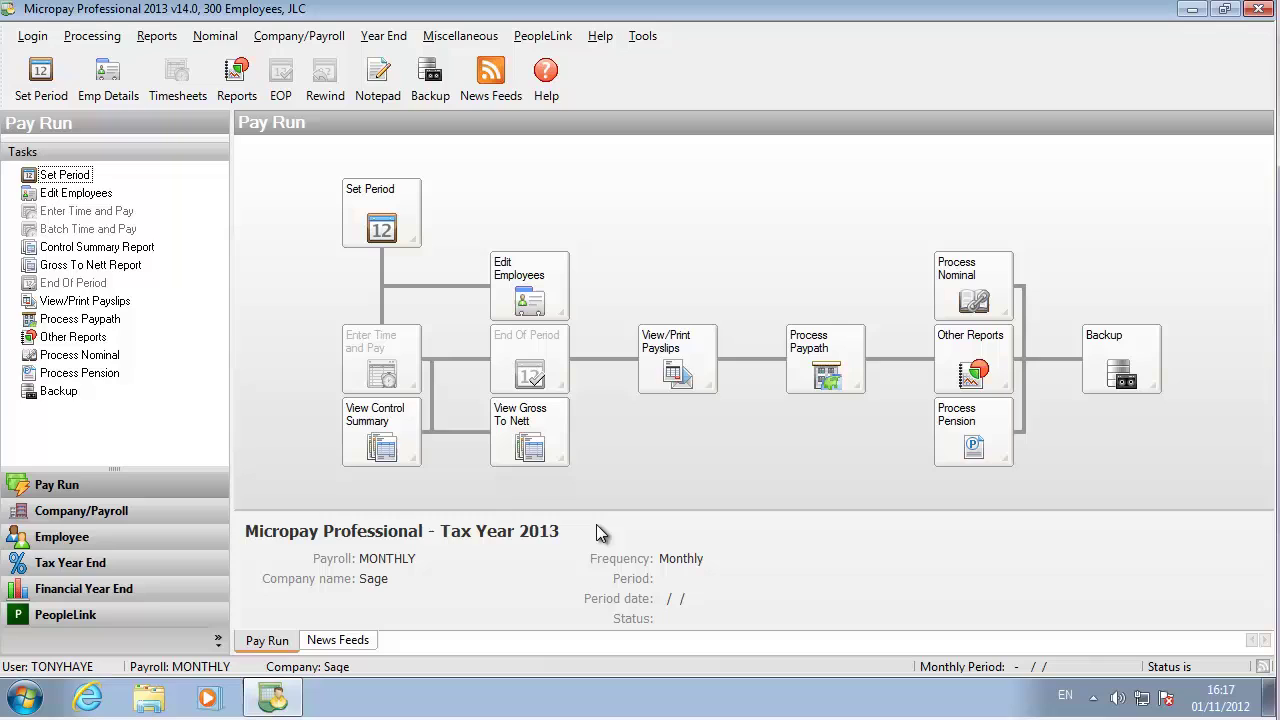
- Add a new employee and enter their first name, surname, first address line and PPS number
{"action": "left_click", "coordinate": [107, 75]}
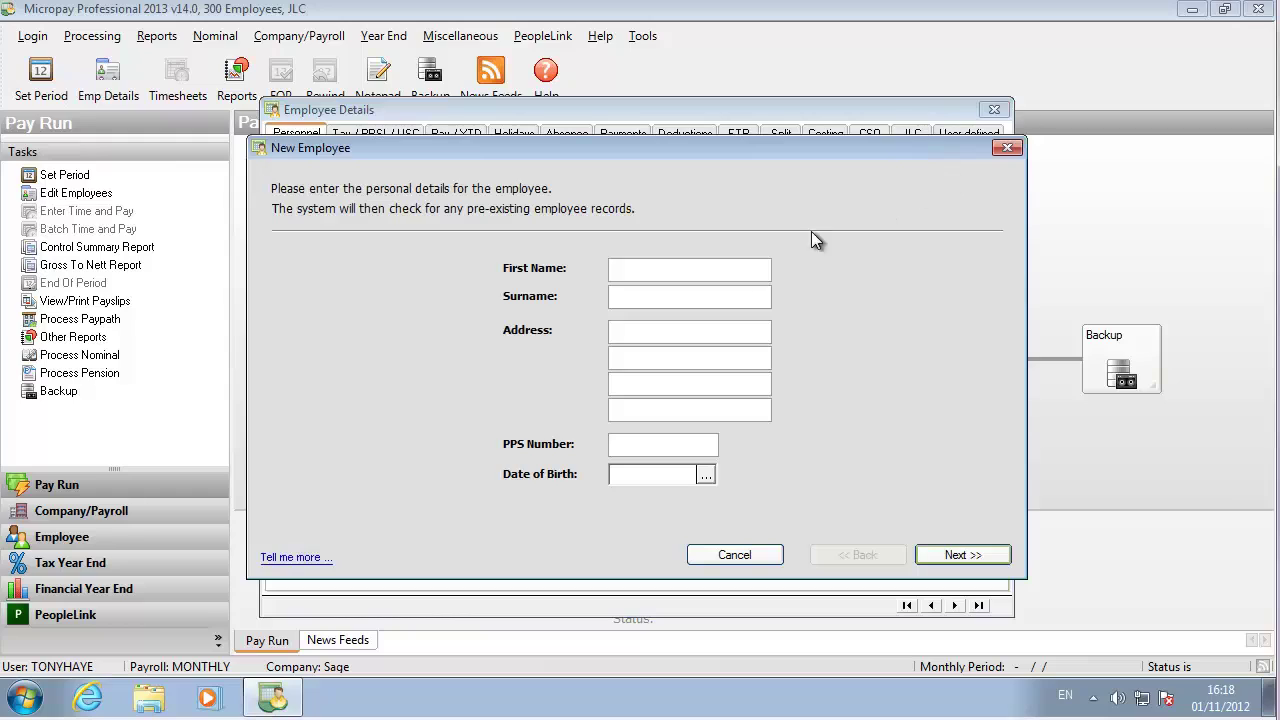
{"action": "left_click", "coordinate": [694, 268]}
{"action": "key", "text": "Tab"}
{"action": "type", "text": "1234567"}
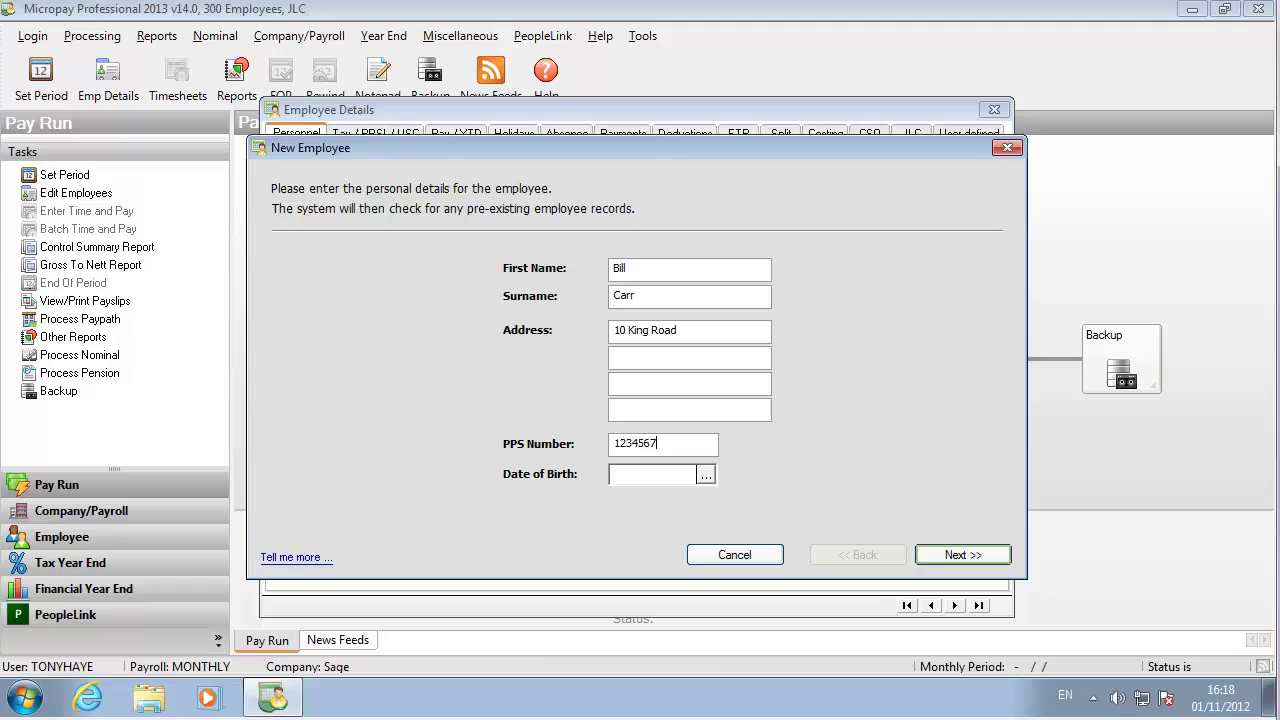
{"action": "type", "text": "T"}
- Pick the employee's date of birth, then set tax status Normal and PRSI code A1
{"action": "left_click", "coordinate": [706, 474]}
{"action": "left_click", "coordinate": [606, 461]}
{"action": "left_click", "coordinate": [993, 561]}
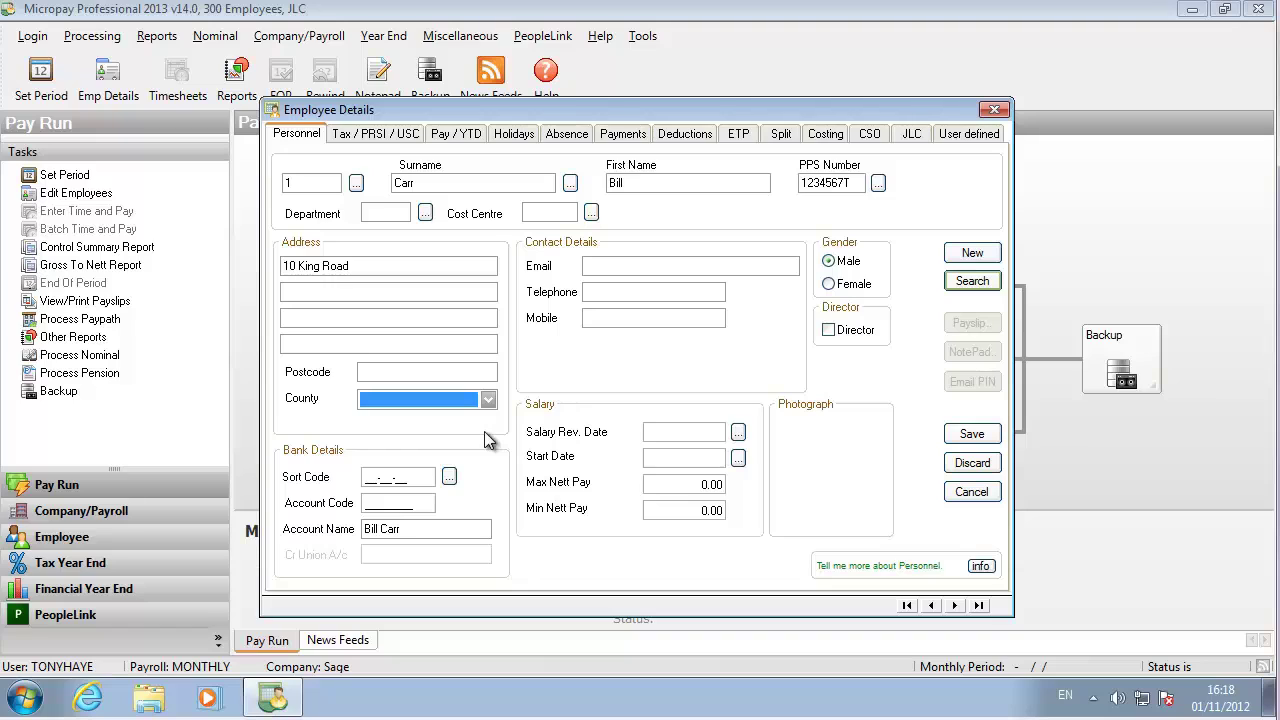
{"action": "left_click", "coordinate": [345, 133]}
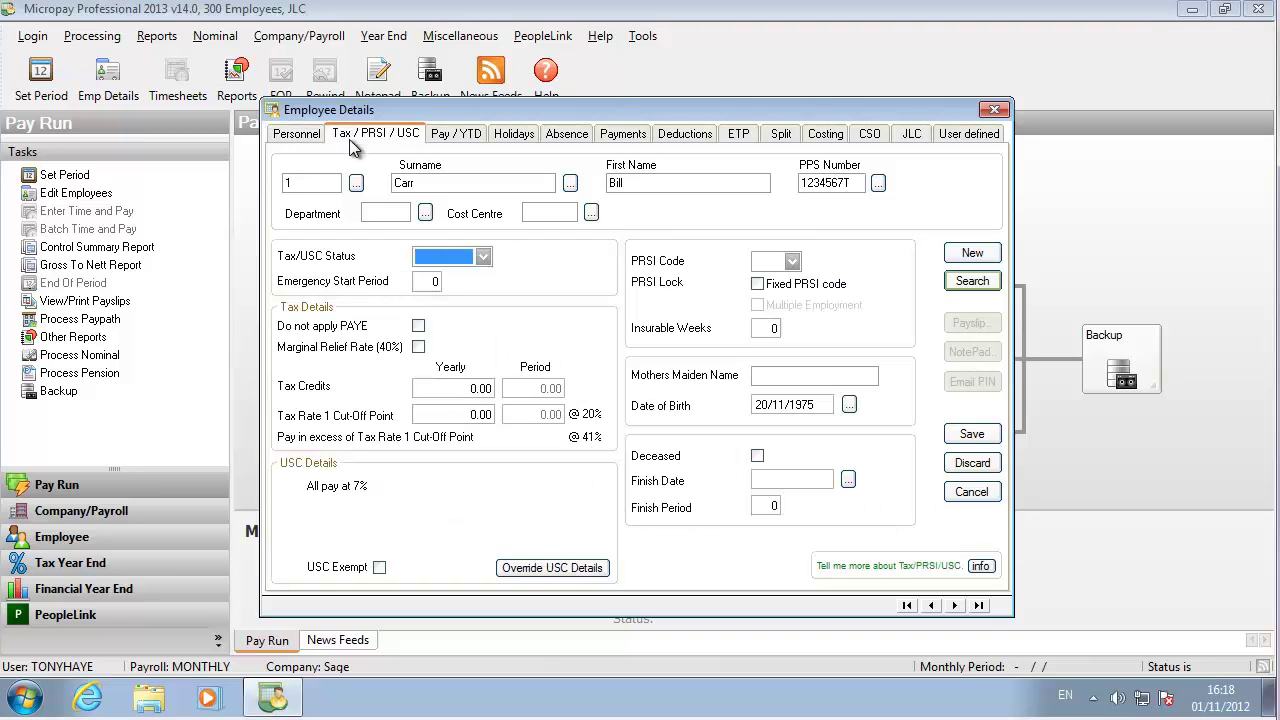
{"action": "left_click", "coordinate": [483, 257]}
{"action": "left_click", "coordinate": [456, 278]}
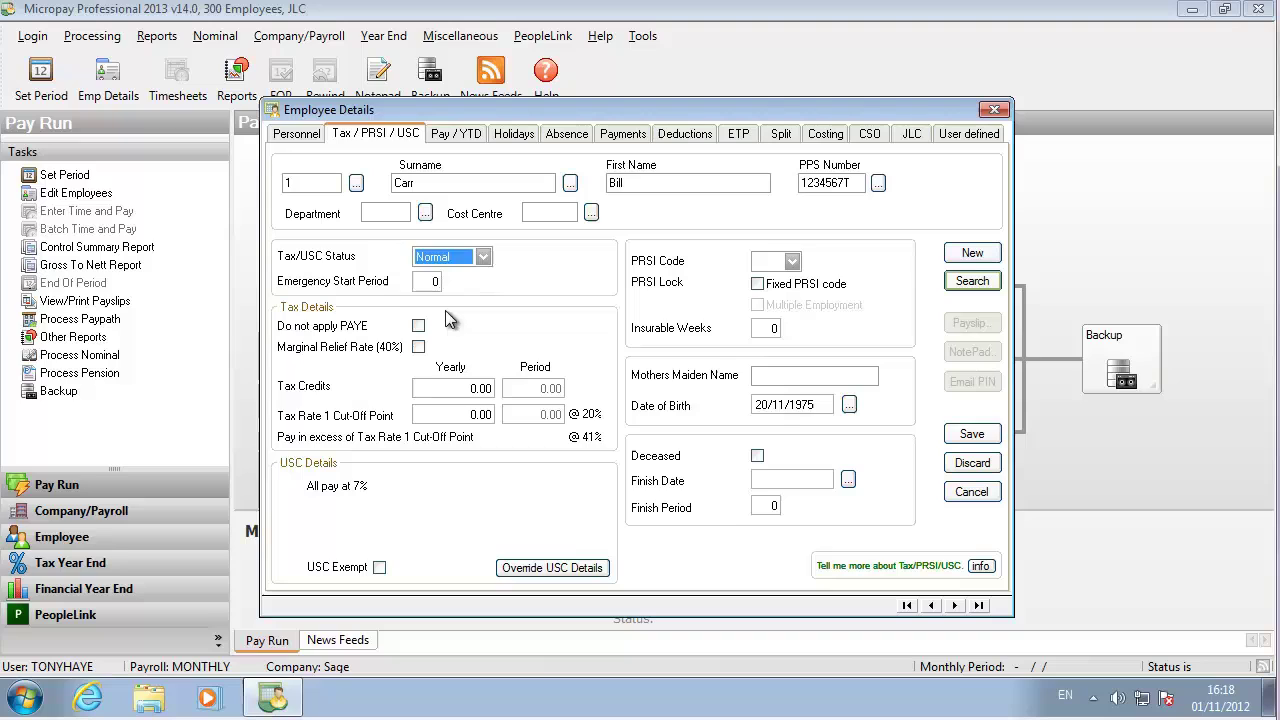
{"action": "left_click", "coordinate": [780, 261]}
{"action": "left_click", "coordinate": [772, 287]}
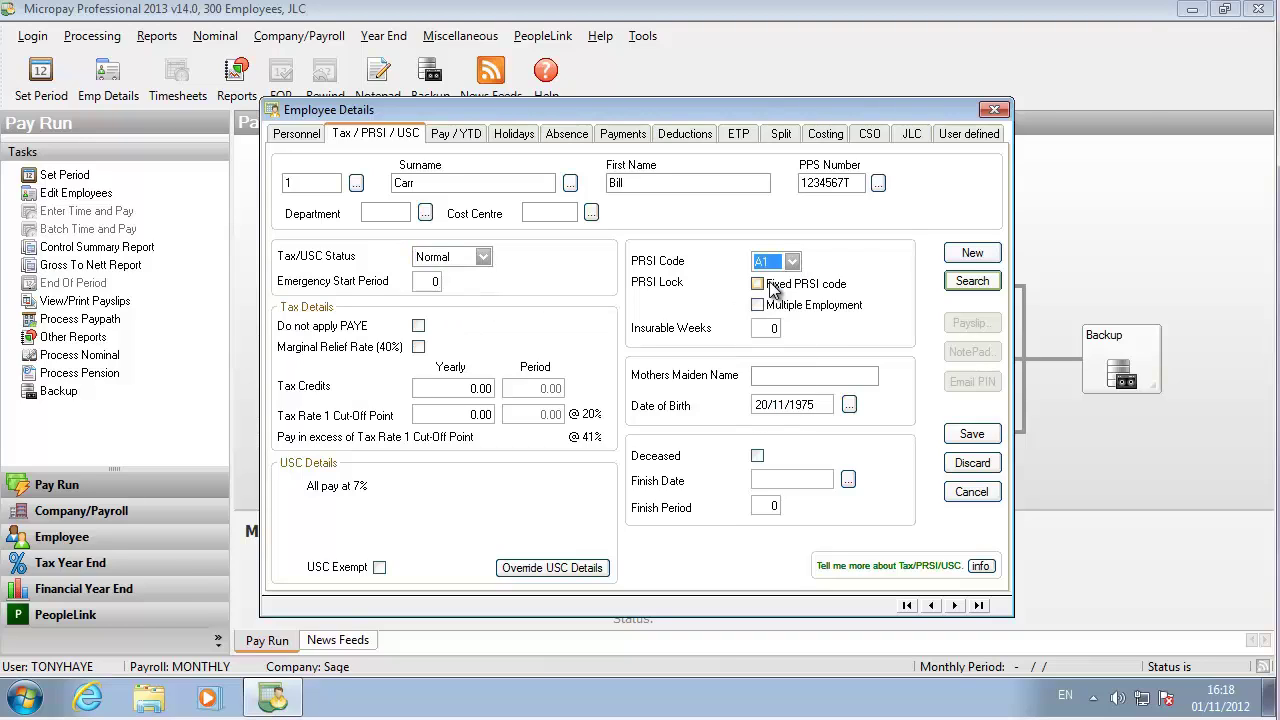
- Set pay type to Salary and pay method to C Cash, then save the employee
{"action": "left_click", "coordinate": [455, 134]}
{"action": "left_click", "coordinate": [436, 263]}
{"action": "left_click", "coordinate": [415, 295]}
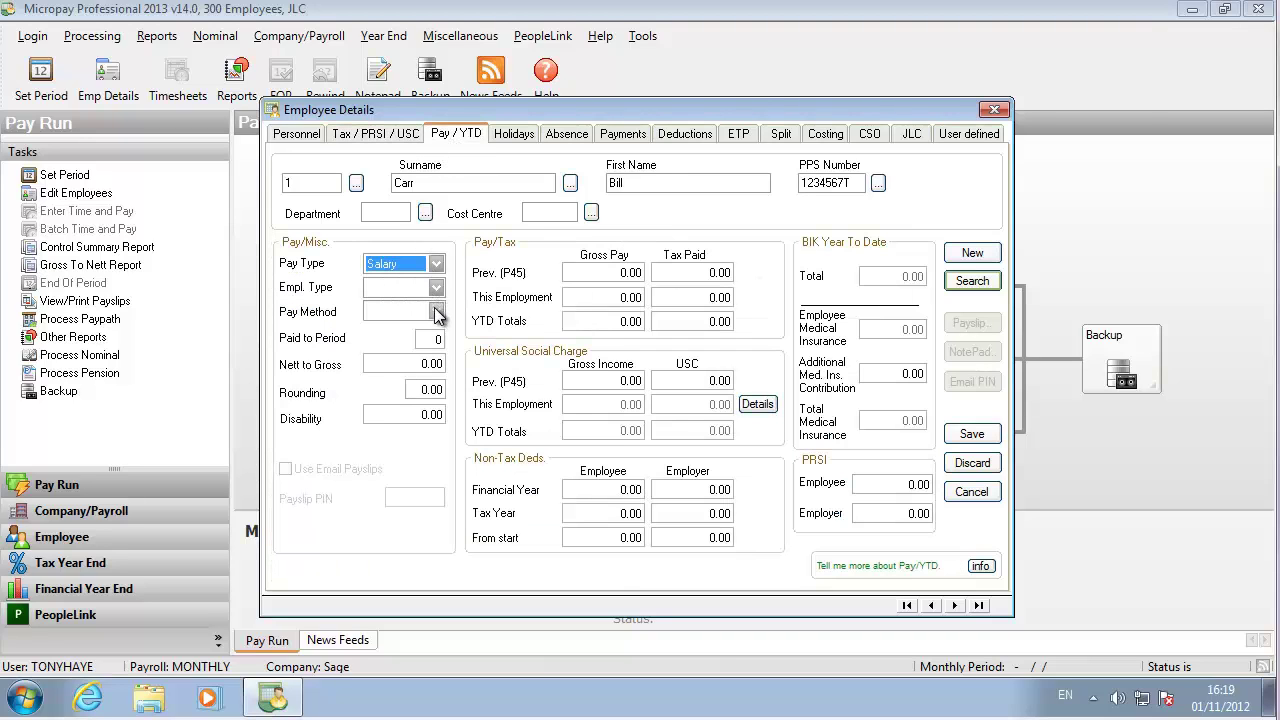
{"action": "left_click", "coordinate": [436, 311]}
{"action": "left_click", "coordinate": [430, 360]}
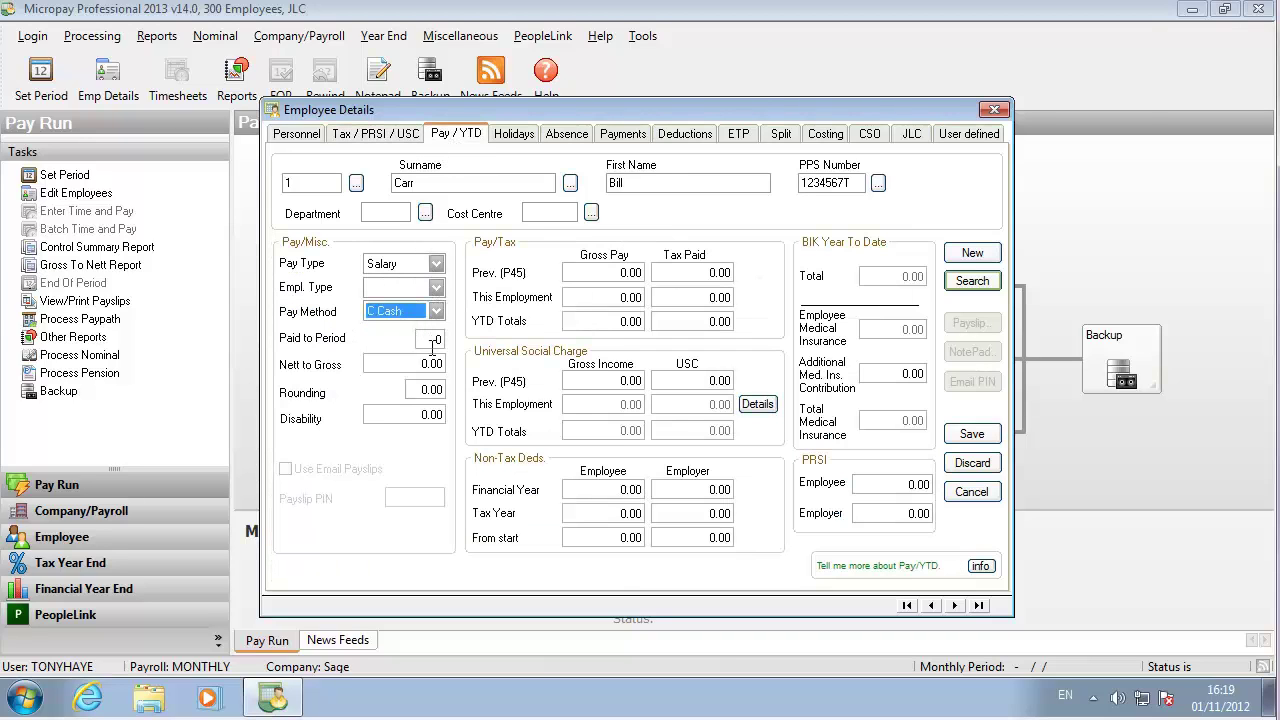
{"action": "left_click", "coordinate": [971, 431]}
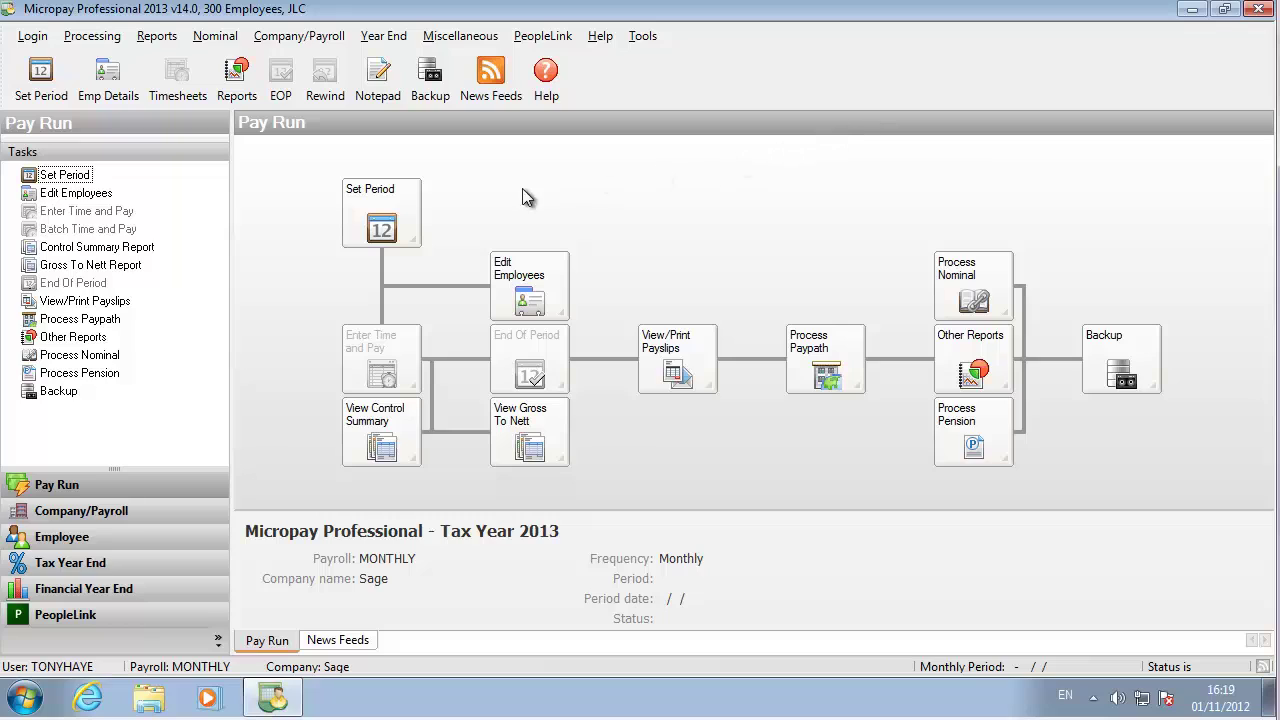
- Set the new period to process to 1, dated 03/01/2013
{"action": "left_click", "coordinate": [395, 201]}
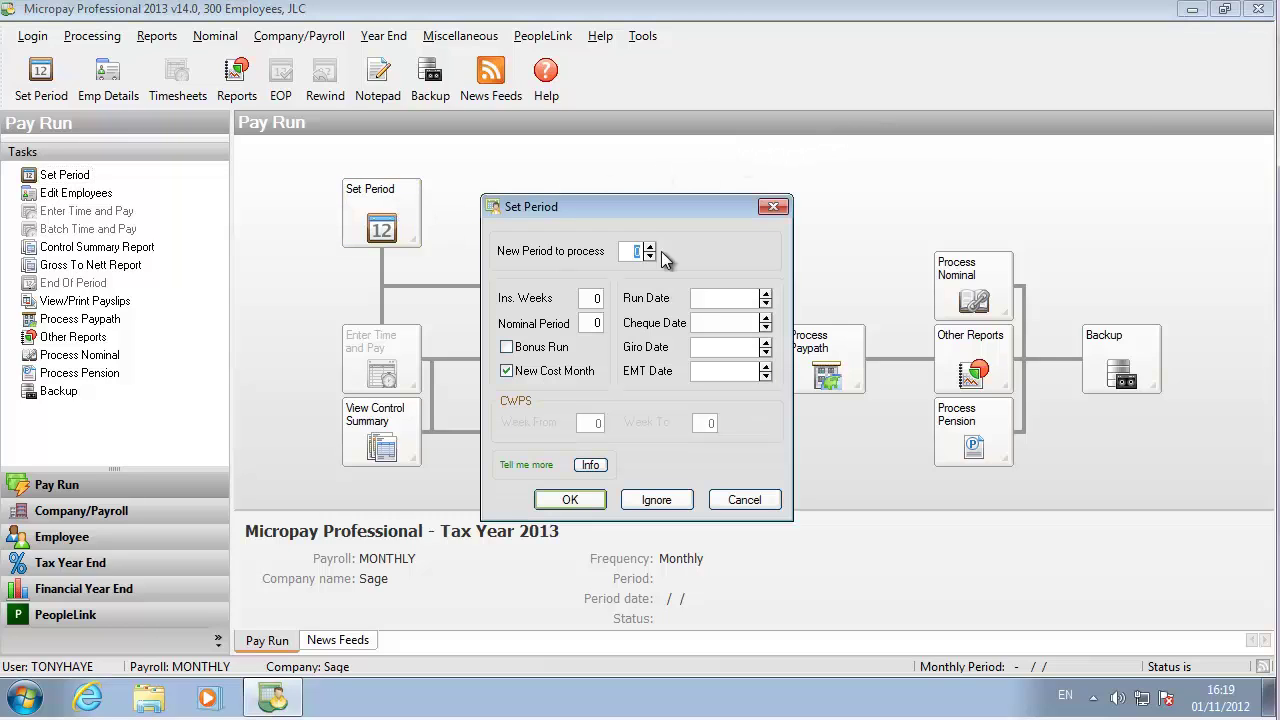
{"action": "left_click", "coordinate": [649, 247]}
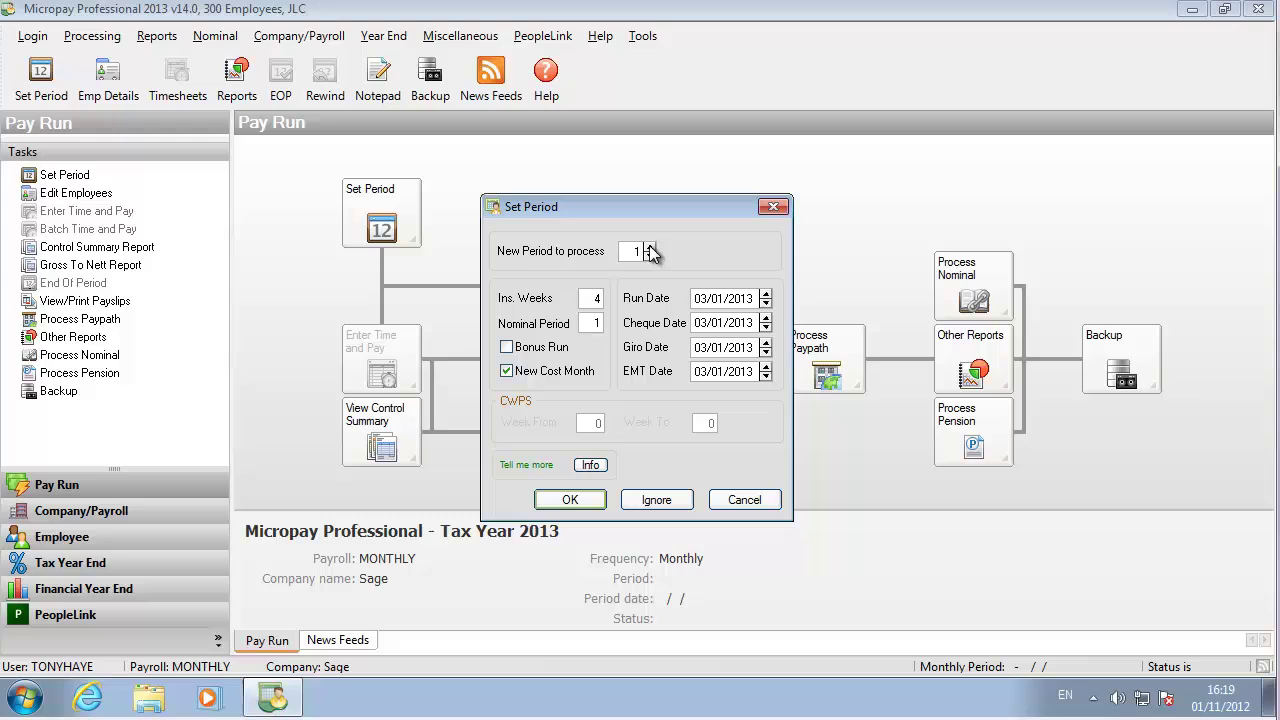
{"action": "left_click", "coordinate": [570, 500]}
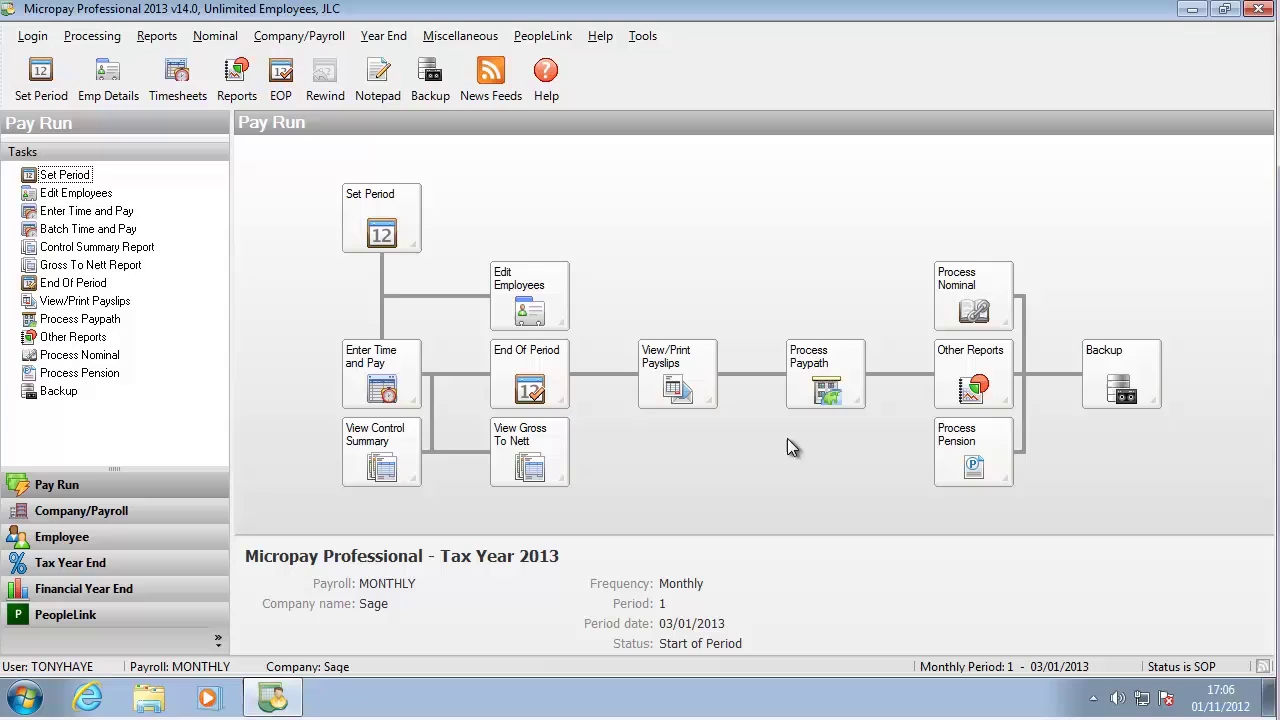
- Enter a 3000.00 salary for employee 1 in Random timesheet entry
{"action": "left_click", "coordinate": [372, 392]}
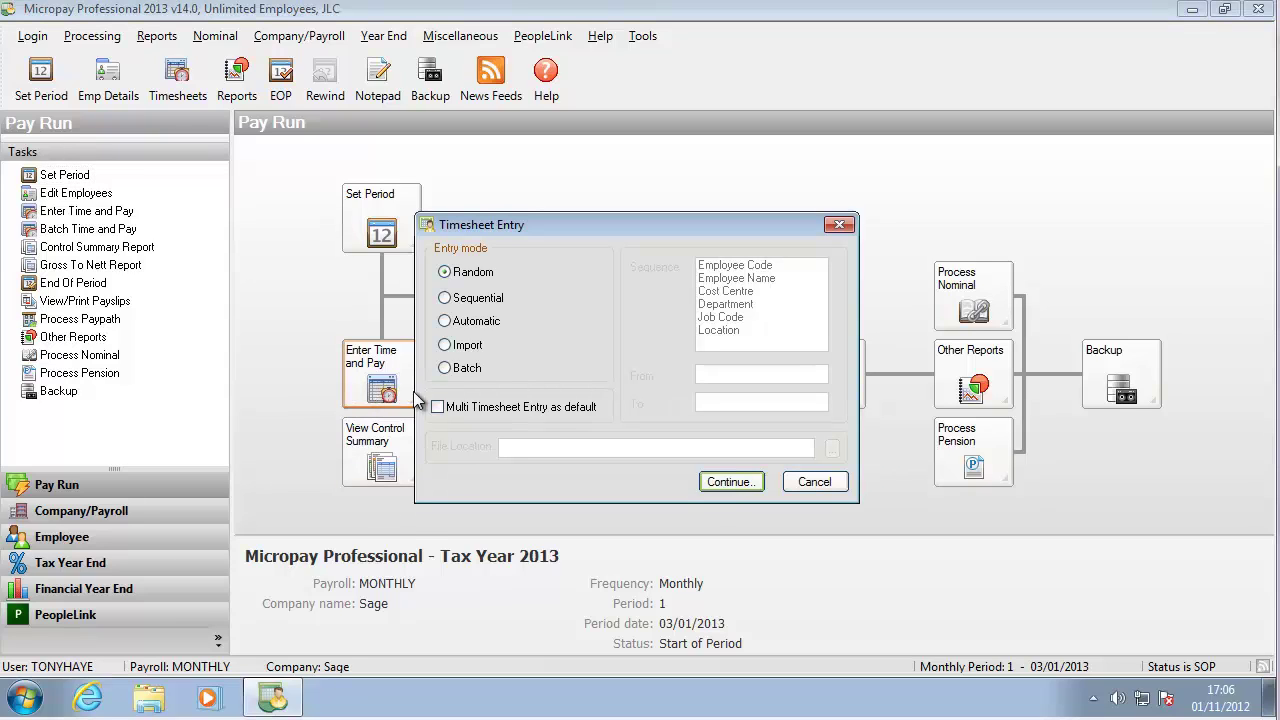
{"action": "left_click", "coordinate": [713, 484]}
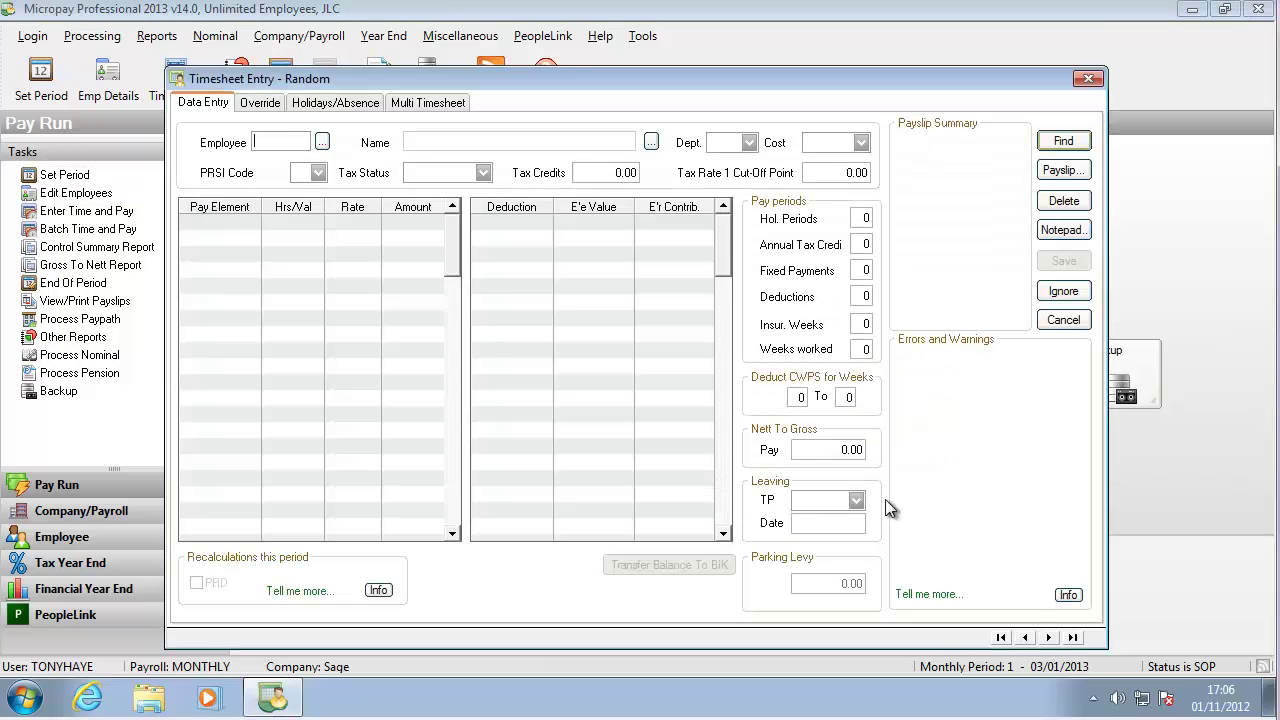
{"action": "left_click", "coordinate": [1048, 637]}
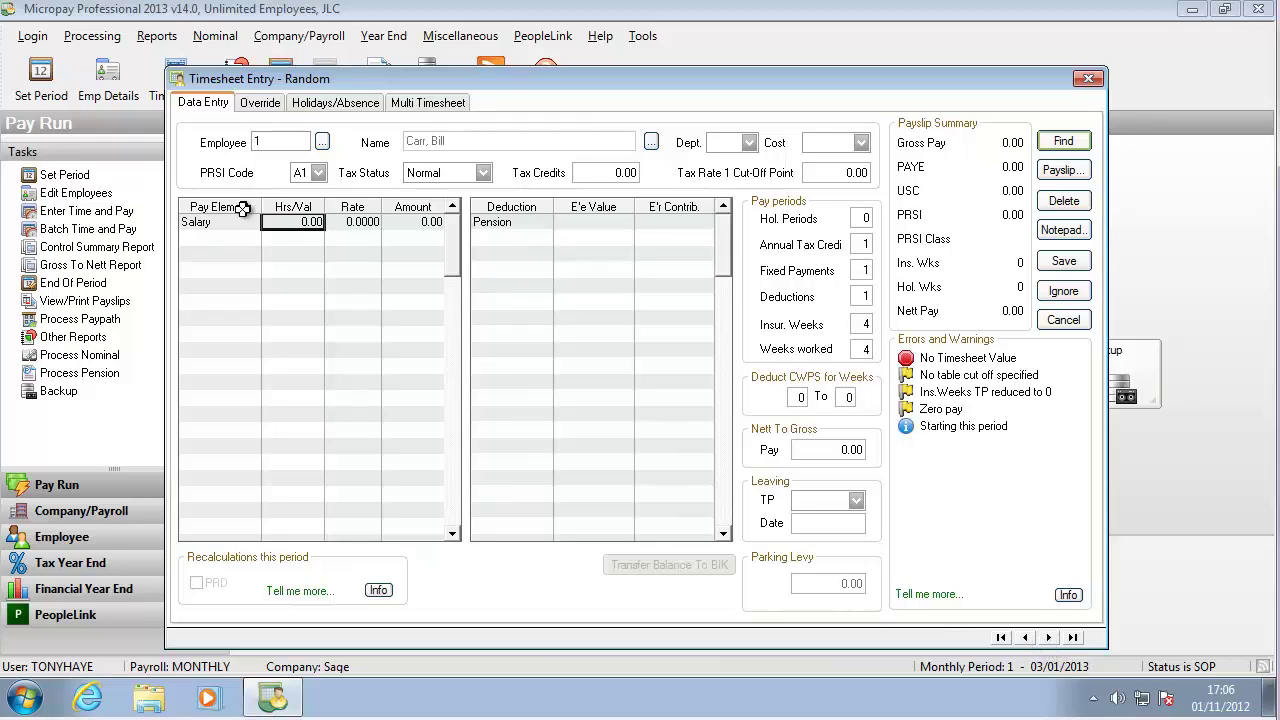
{"action": "left_click", "coordinate": [270, 221]}
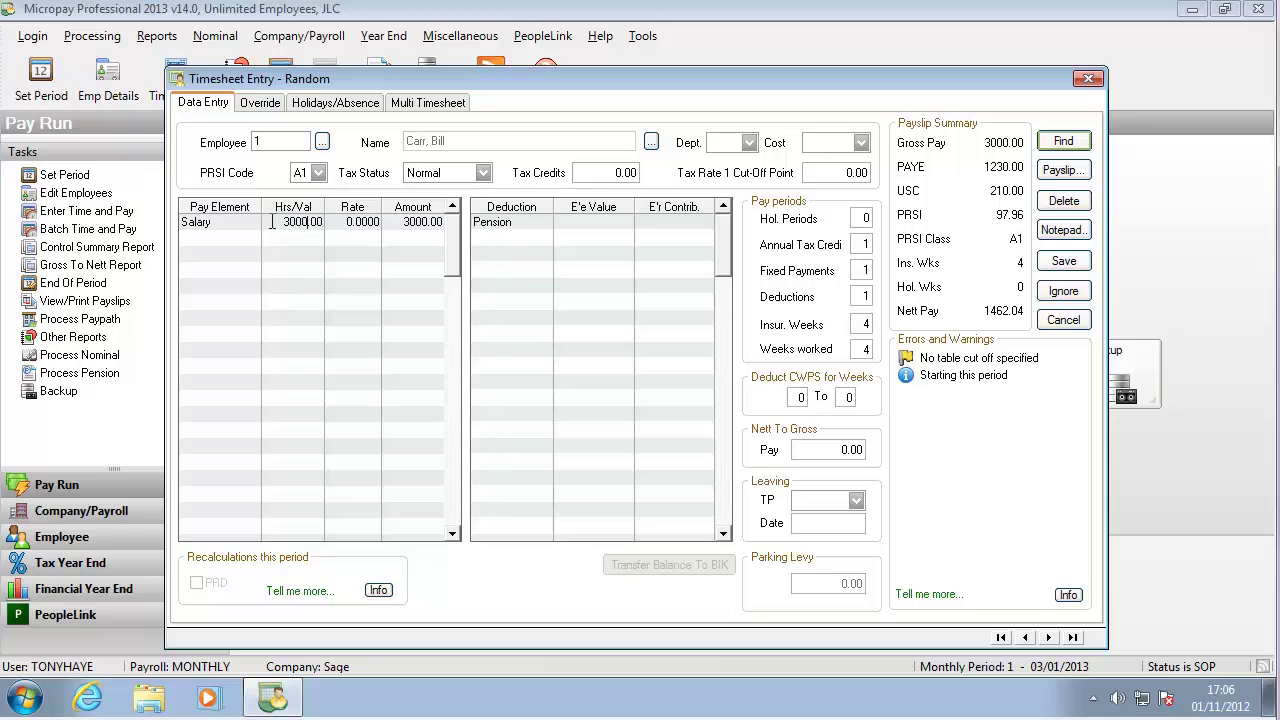
- Preview the payslip showing 1462.04 nett pay, then save the timesheet and close
{"action": "left_click", "coordinate": [1063, 170]}
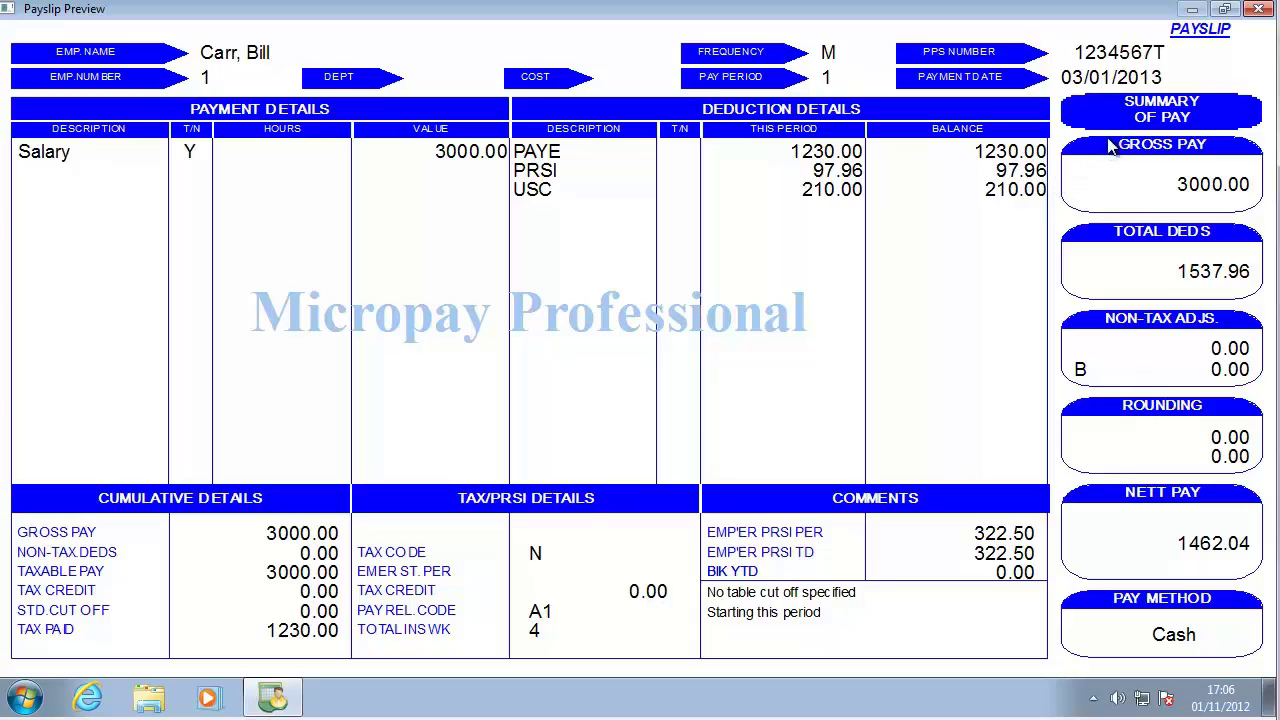
{"action": "left_click", "coordinate": [1257, 10]}
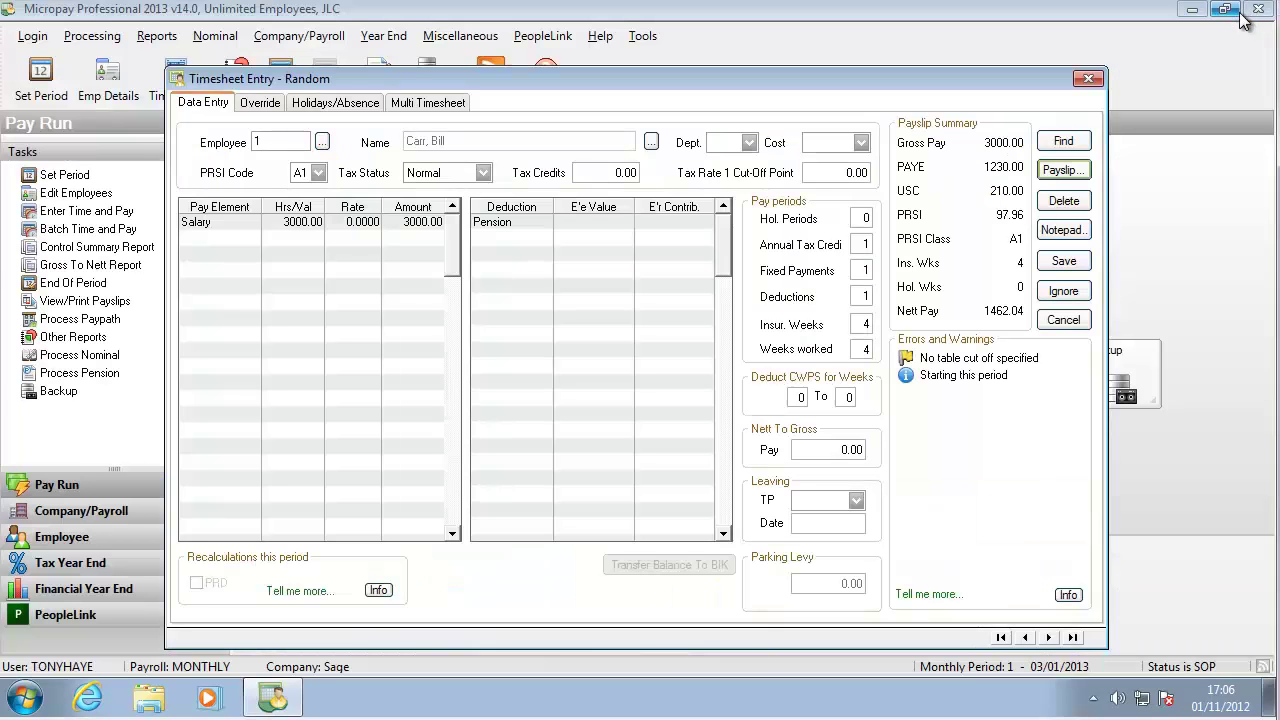
{"action": "left_click", "coordinate": [1062, 262]}
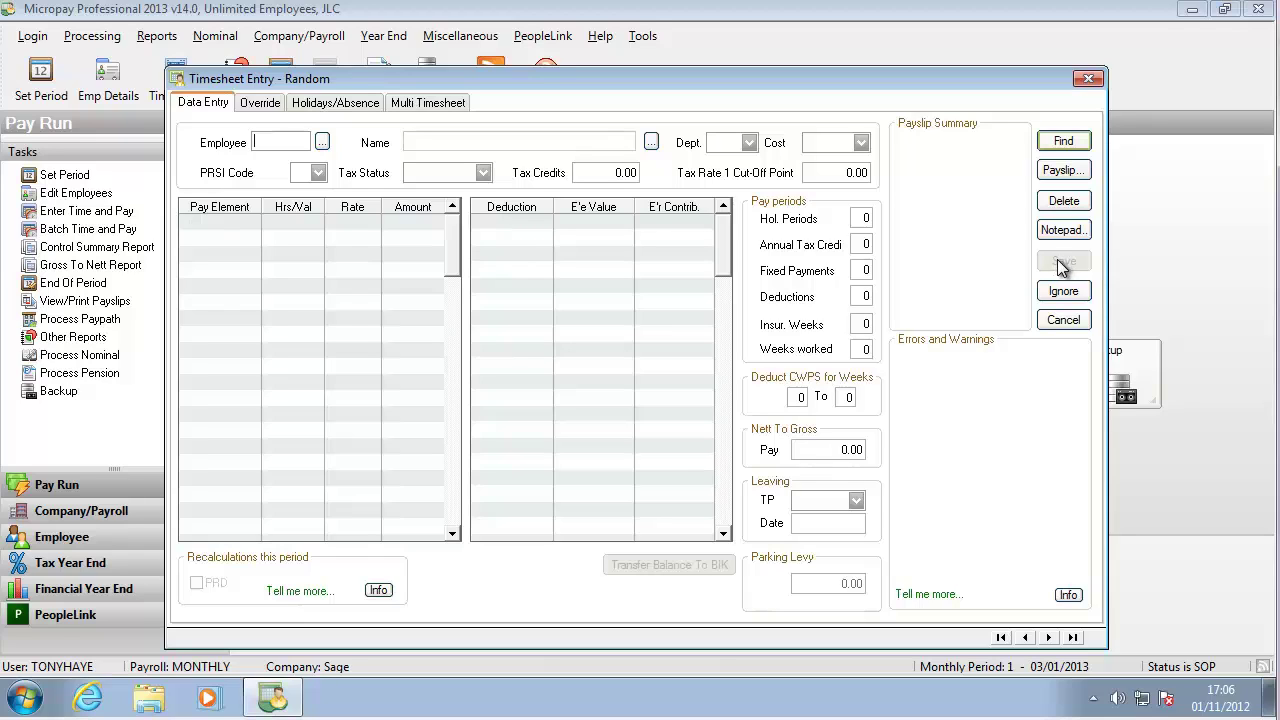
{"action": "left_click", "coordinate": [1088, 78]}
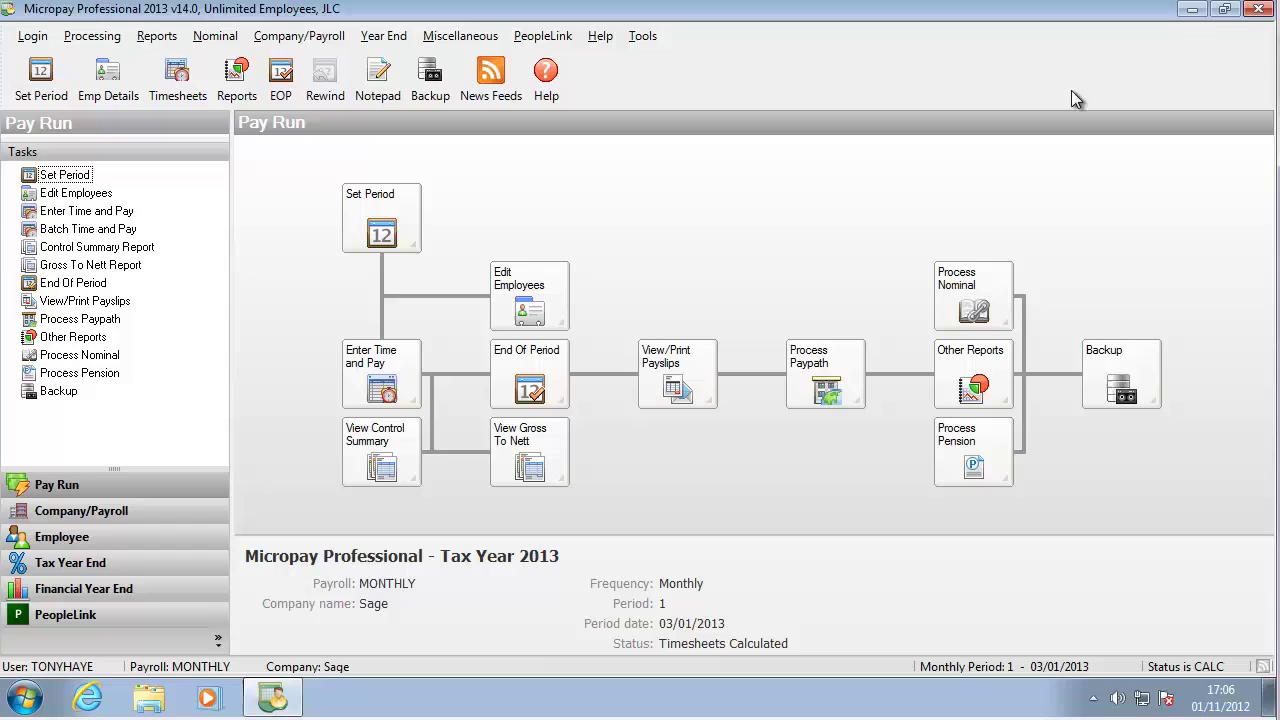
- End period 1 by posting its results, then preview the control summary report
{"action": "left_click", "coordinate": [532, 375]}
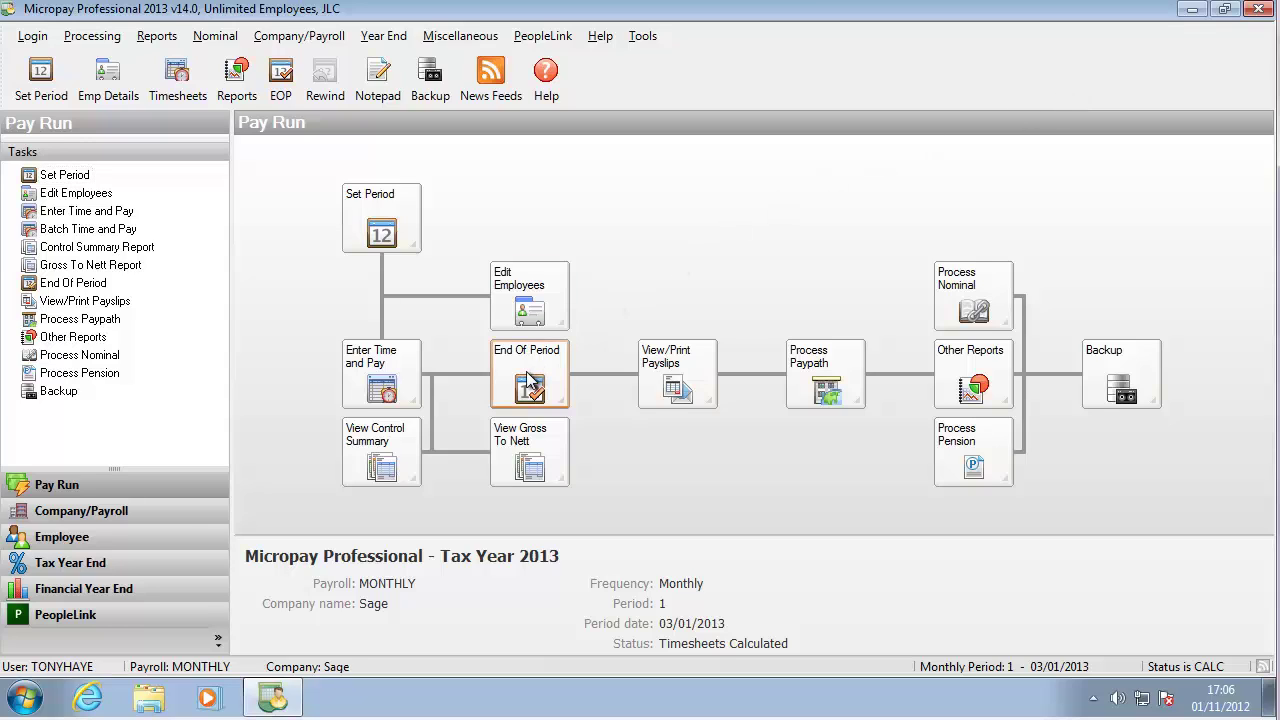
{"action": "left_click", "coordinate": [591, 397]}
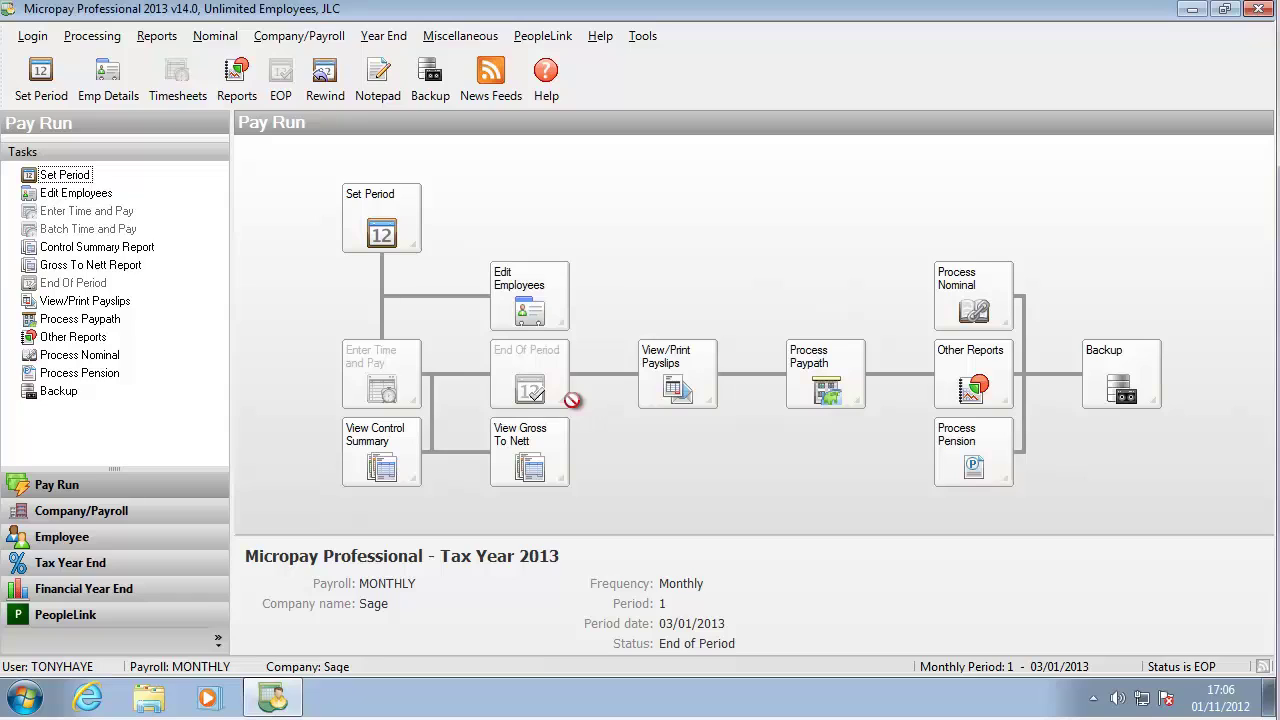
{"action": "left_click", "coordinate": [372, 445]}
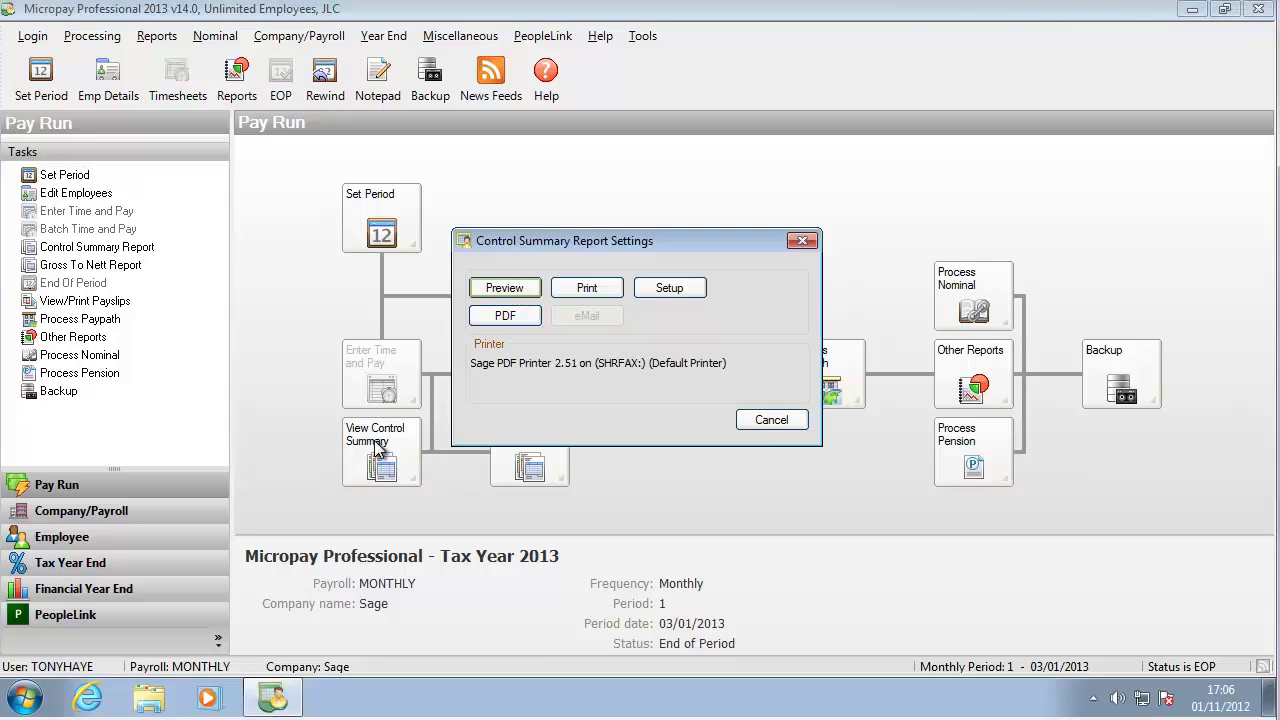
{"action": "left_click", "coordinate": [503, 289]}
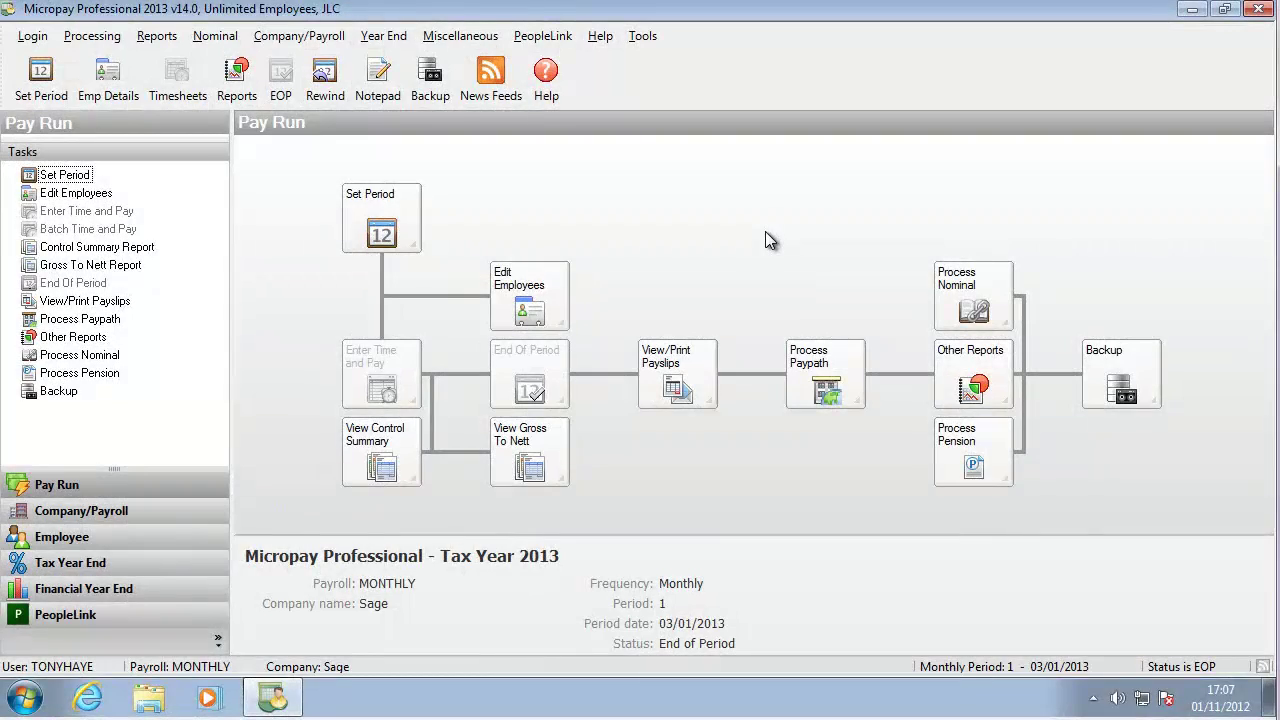
- Advance the new period to process to 2, with dates of 01/02/2013
{"action": "left_click", "coordinate": [408, 233]}
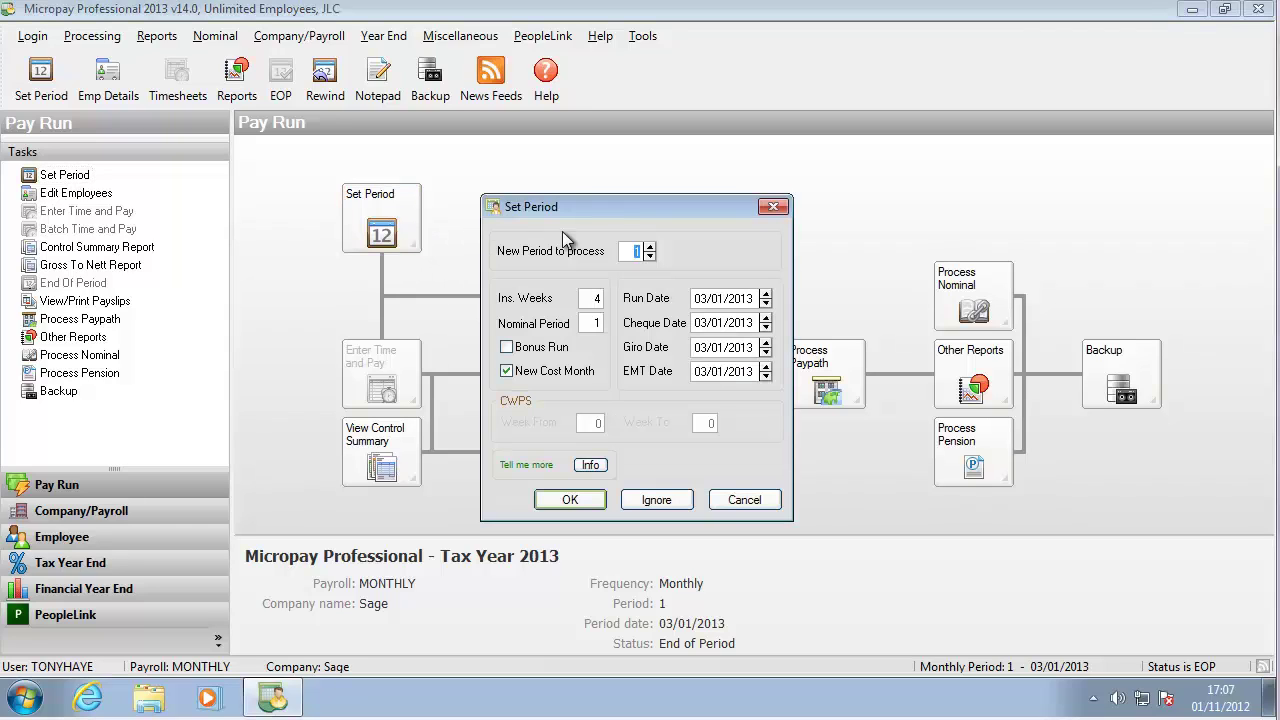
{"action": "left_click", "coordinate": [649, 246]}
{"action": "left_click", "coordinate": [570, 500]}
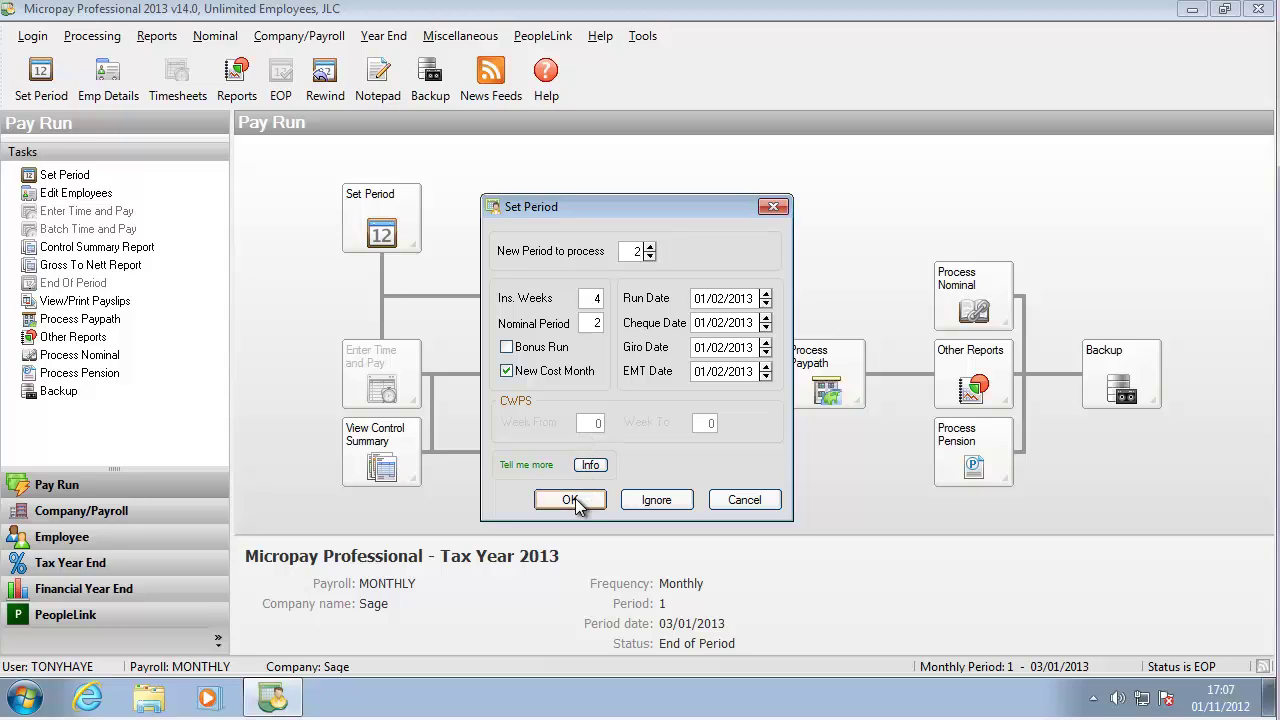